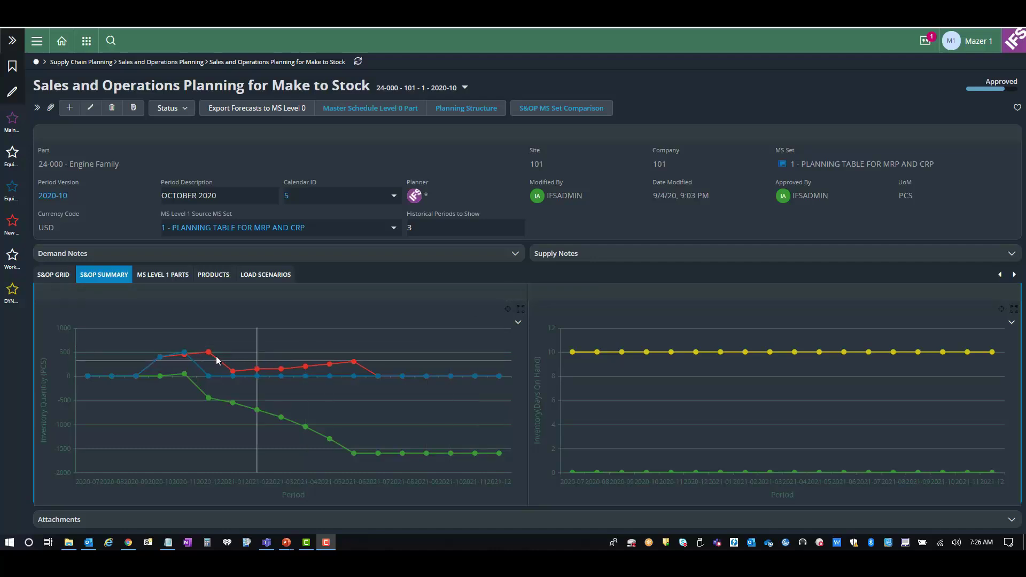
- Show the legends of the Inventory Quantity chart and the Inventory Days On Hand chart in the S&OP summary
{"action": "mouse_move", "coordinate": [157, 353]}
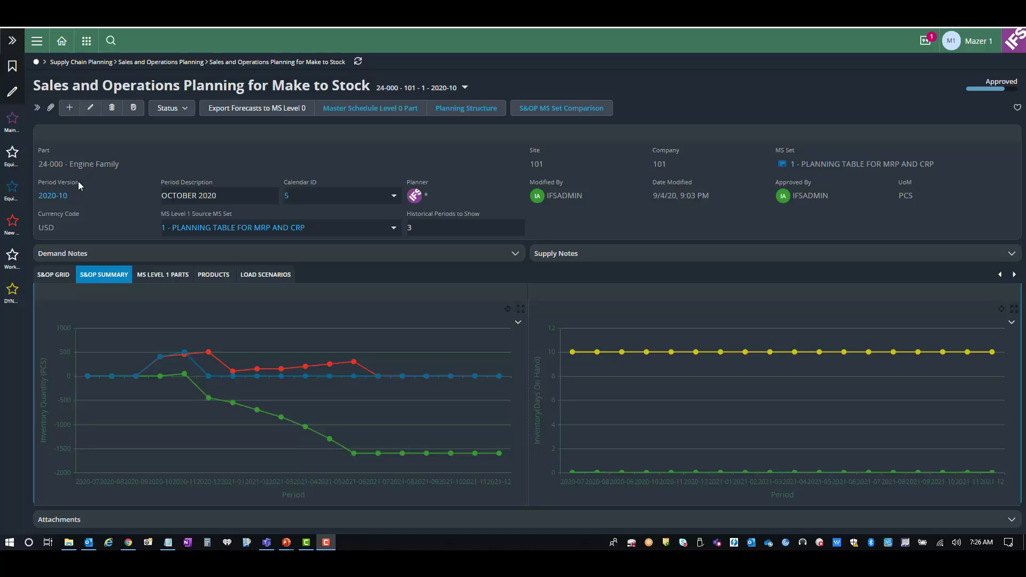
{"action": "left_click", "coordinate": [516, 326]}
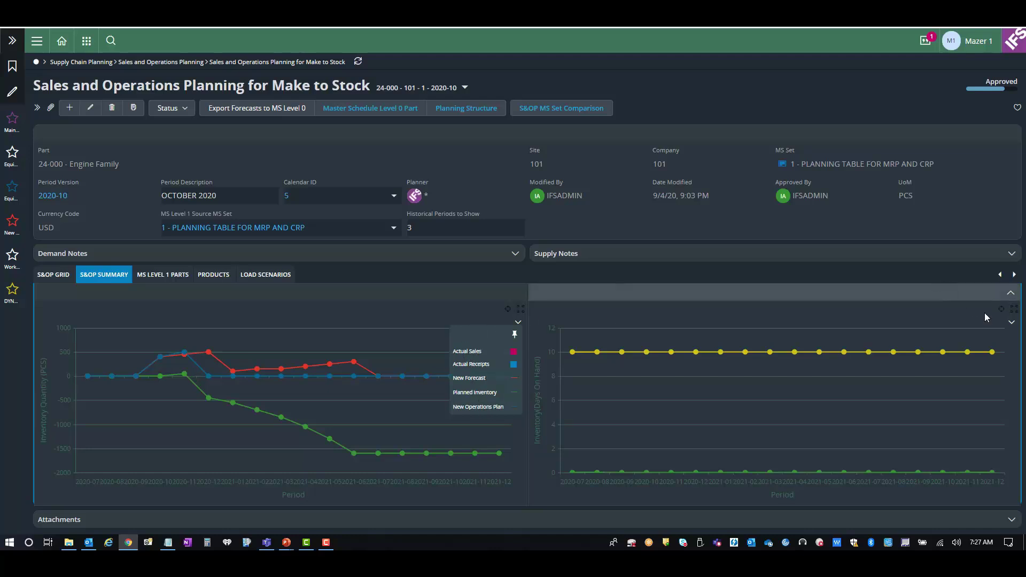
{"action": "left_click", "coordinate": [1011, 323]}
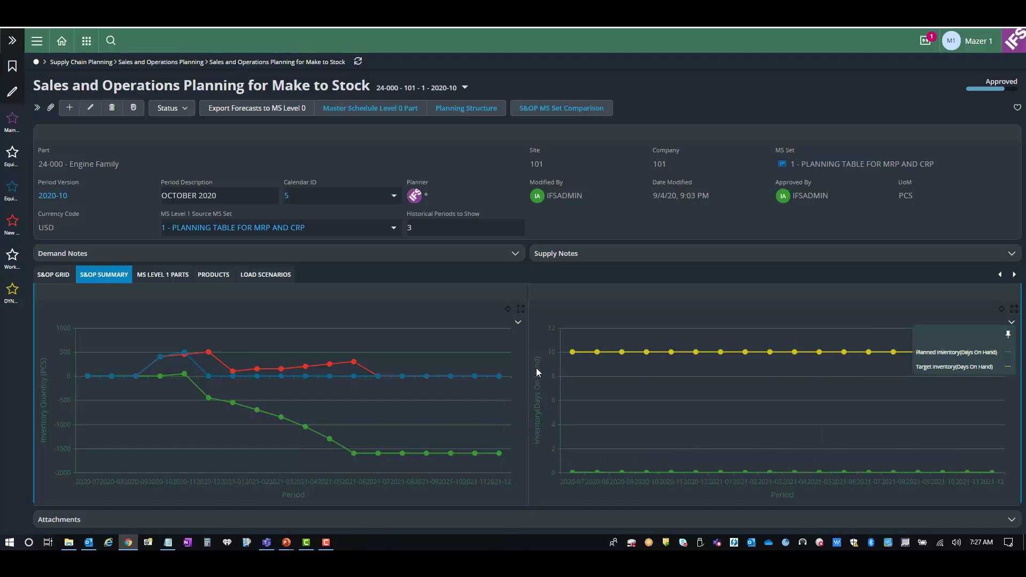
- Look into the Demand Notes and Supply Notes text fields and collapse both sections again
{"action": "left_click", "coordinate": [516, 256]}
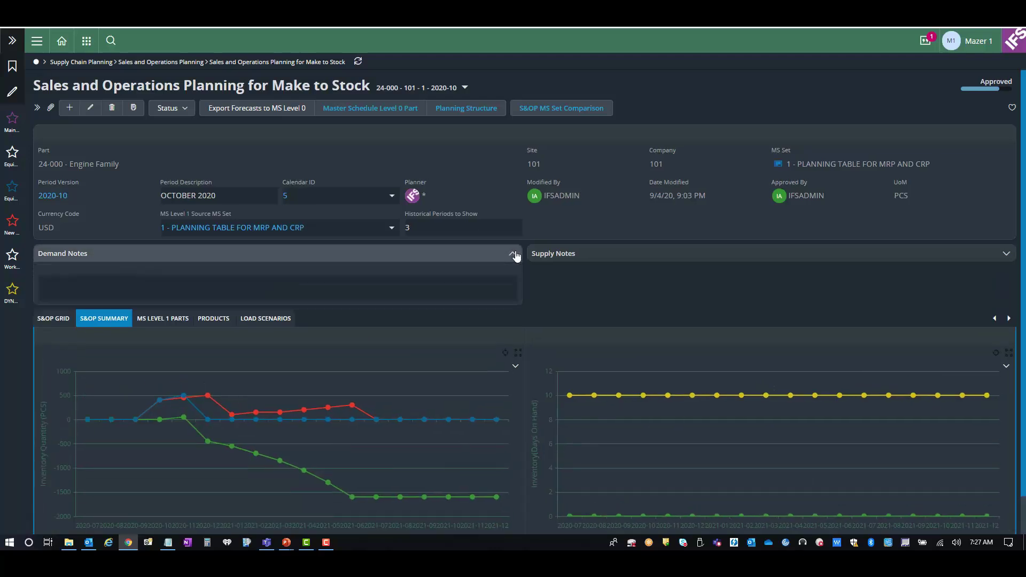
{"action": "left_click", "coordinate": [293, 284]}
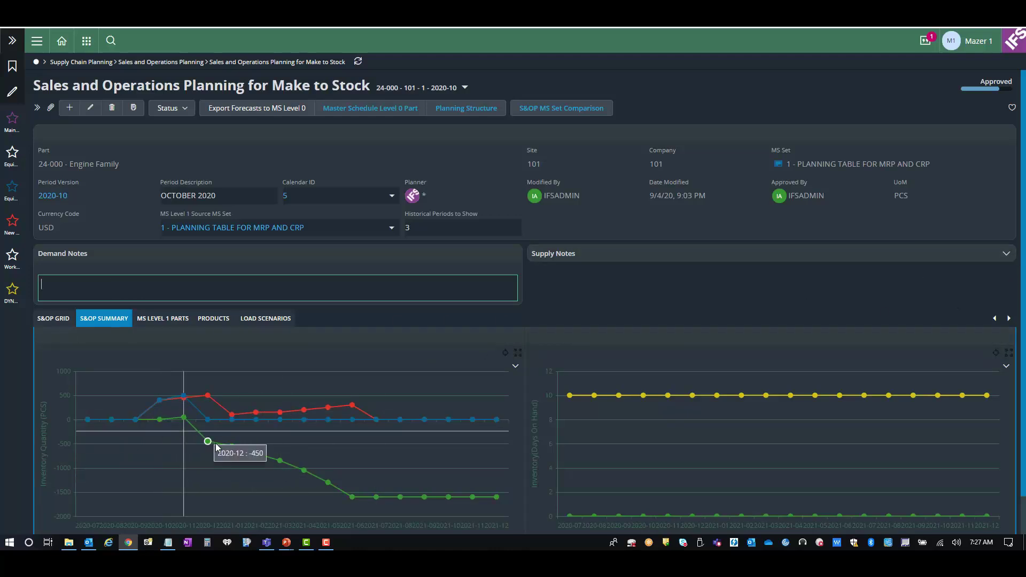
{"action": "left_click", "coordinate": [1006, 253]}
{"action": "left_click", "coordinate": [646, 290]}
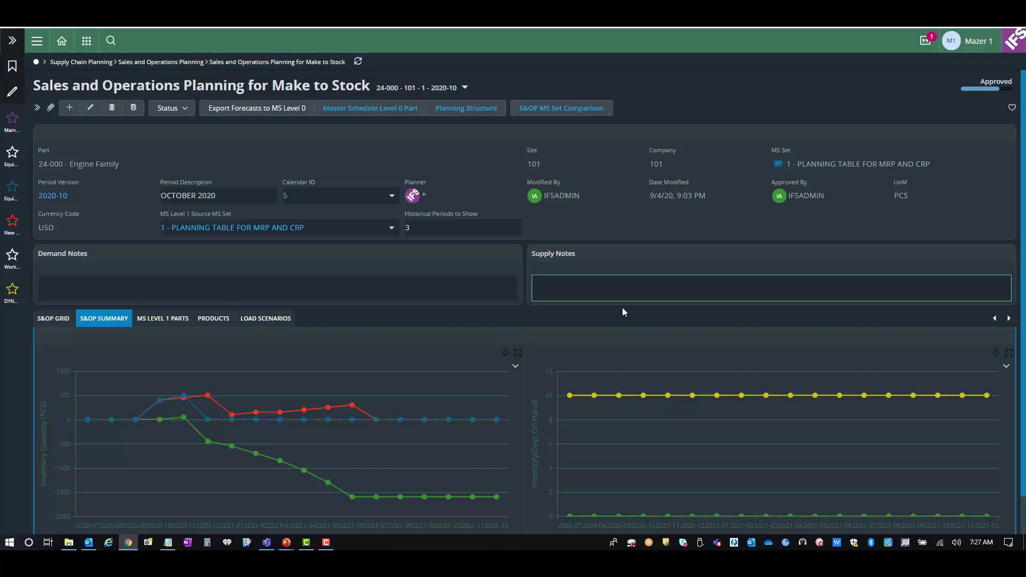
{"action": "left_click", "coordinate": [1004, 255]}
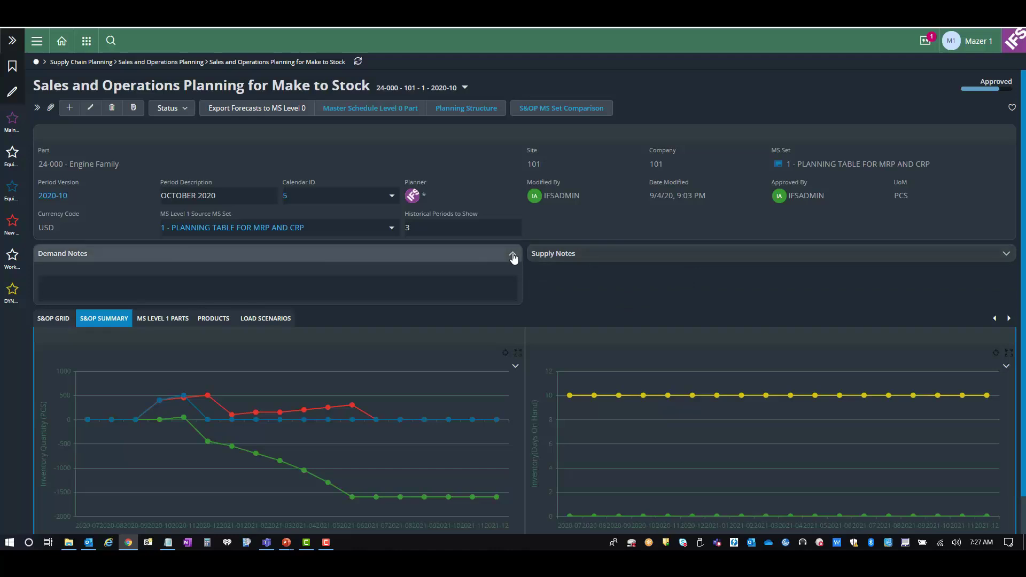
{"action": "left_click", "coordinate": [513, 254]}
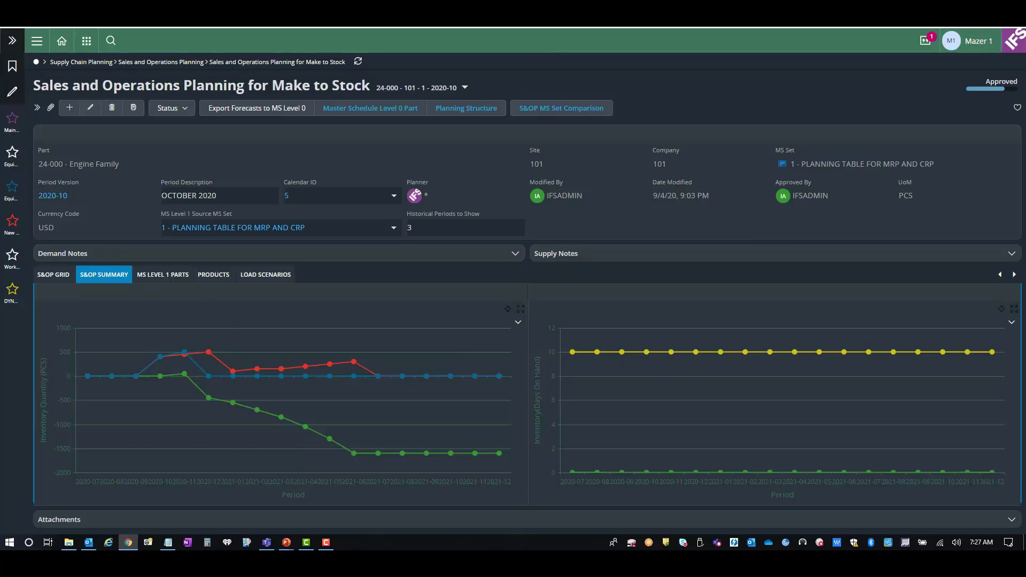
- Open the browser's developer tools to preview the page as an iPad Pro and hide the record list there
{"action": "left_click", "coordinate": [1014, 21]}
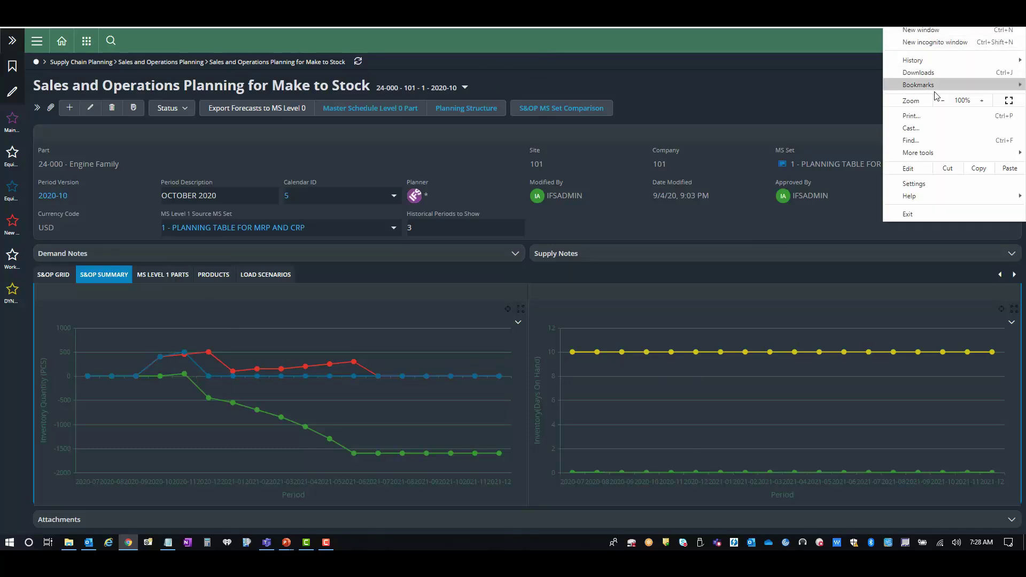
{"action": "mouse_move", "coordinate": [936, 154]}
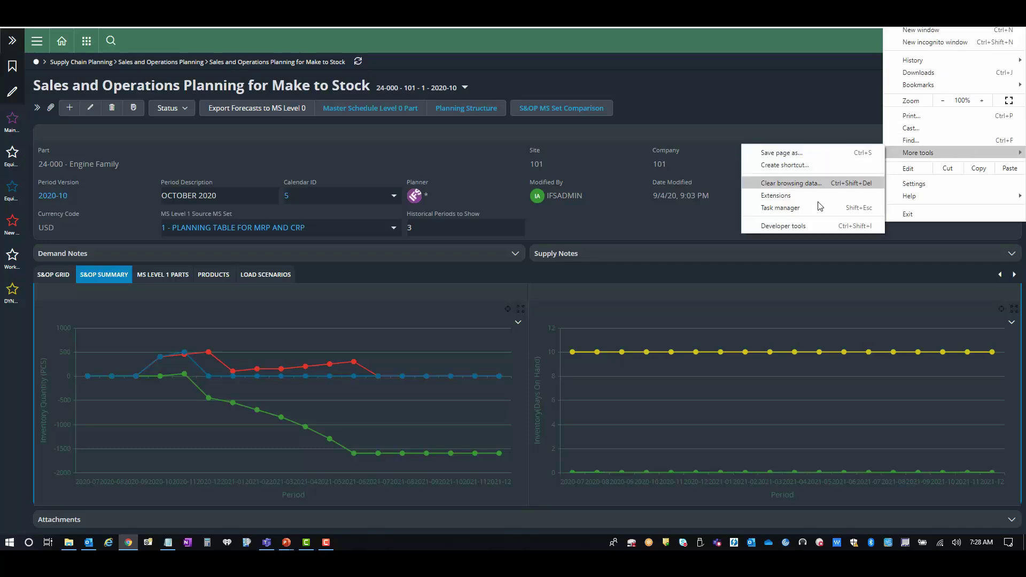
{"action": "left_click", "coordinate": [785, 226]}
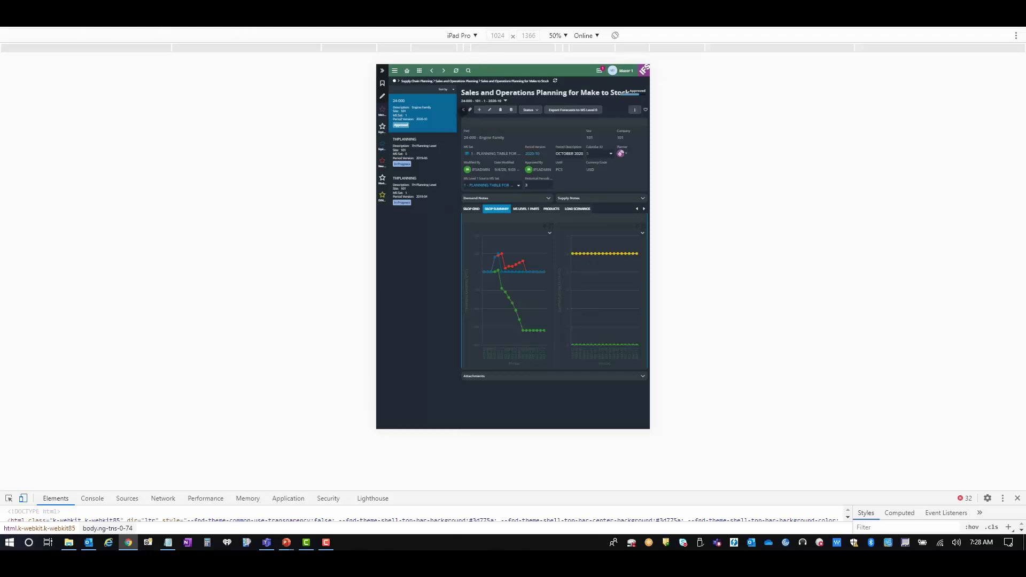
{"action": "left_click", "coordinate": [463, 110]}
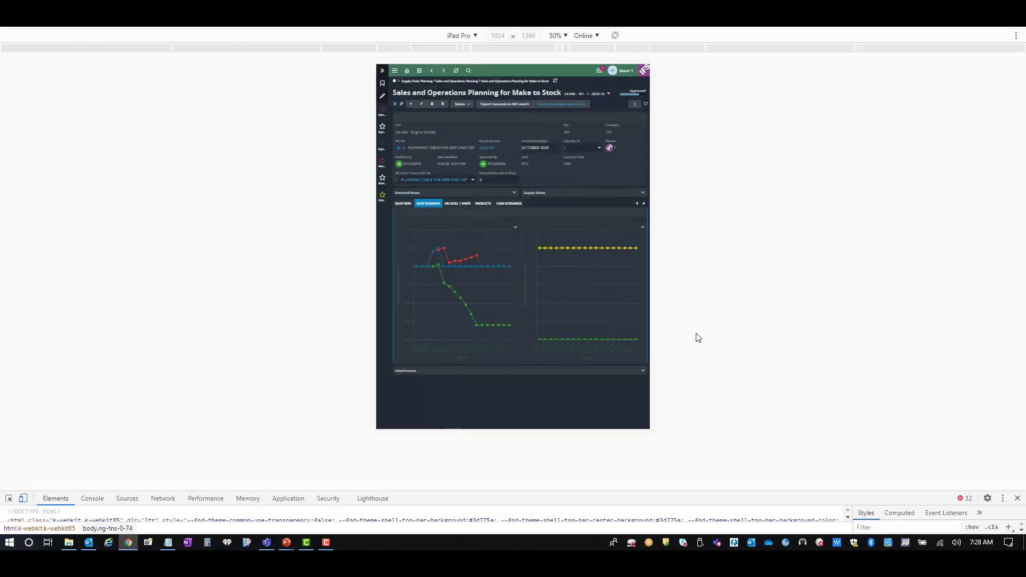
- Show the S&OP grid in the iPad Pro preview and view its last columns, through Status
{"action": "left_click", "coordinate": [473, 36]}
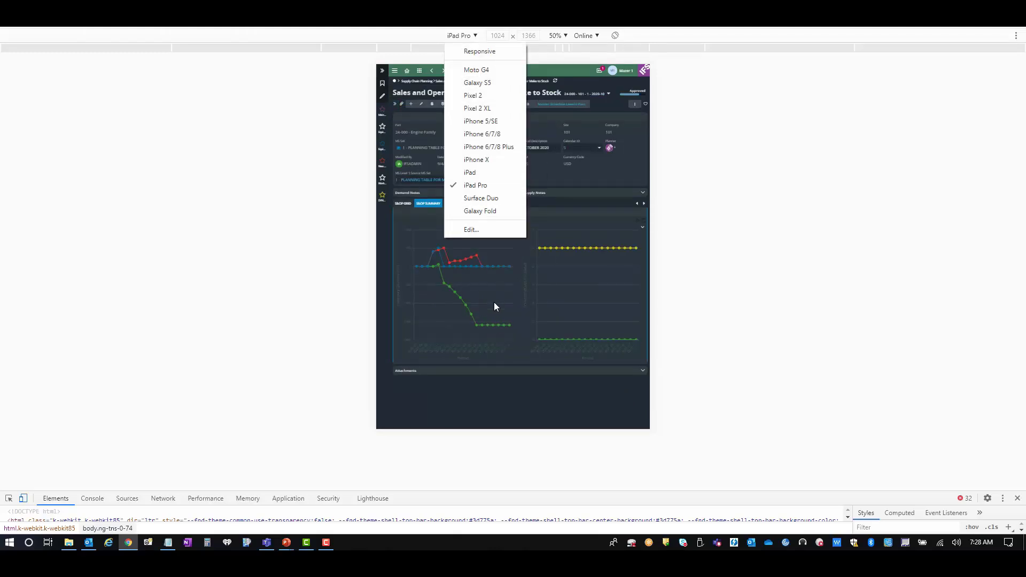
{"action": "left_click", "coordinate": [404, 203]}
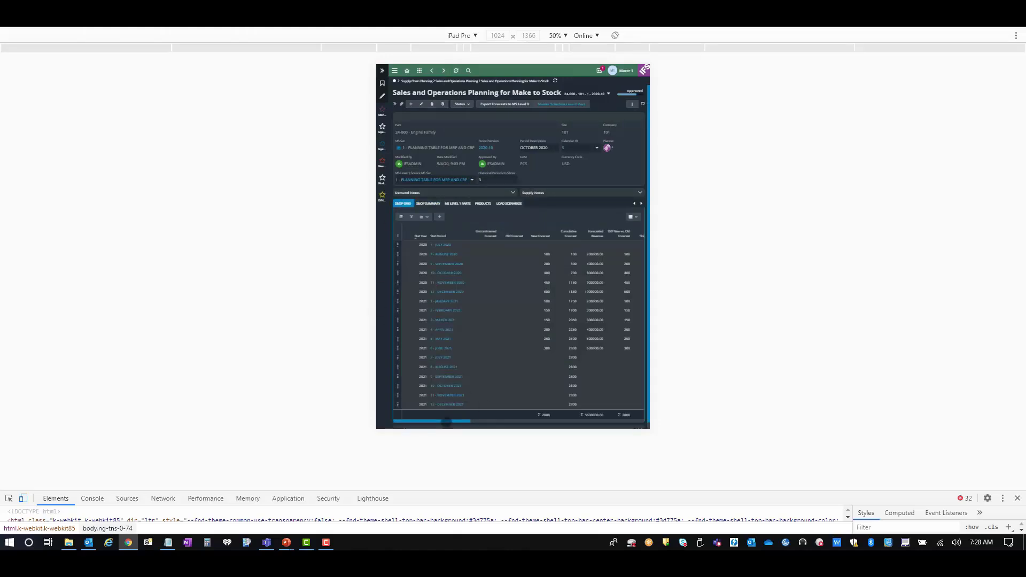
{"action": "left_click_drag", "start_coordinate": [446, 421], "coordinate": [629, 432]}
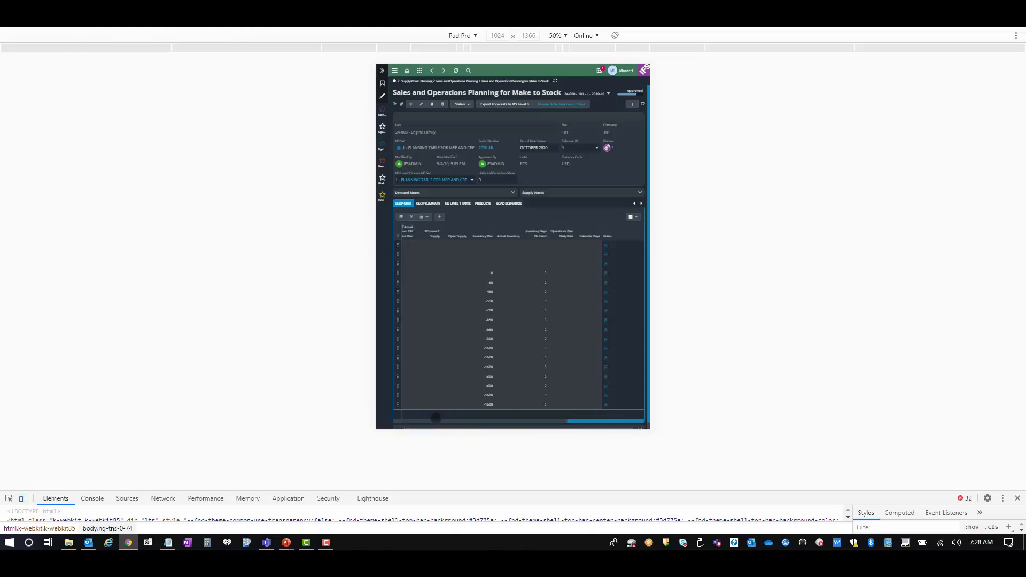
- Preview the page as an iPhone X, reviewing the header fields and S&OP grid, and close the developer tools
{"action": "left_click", "coordinate": [474, 37]}
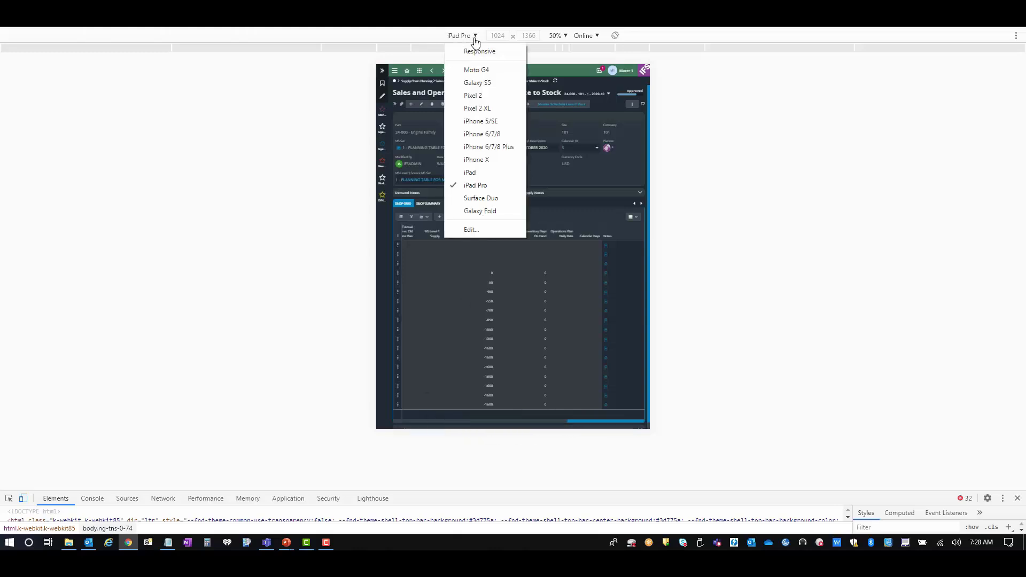
{"action": "left_click", "coordinate": [471, 158]}
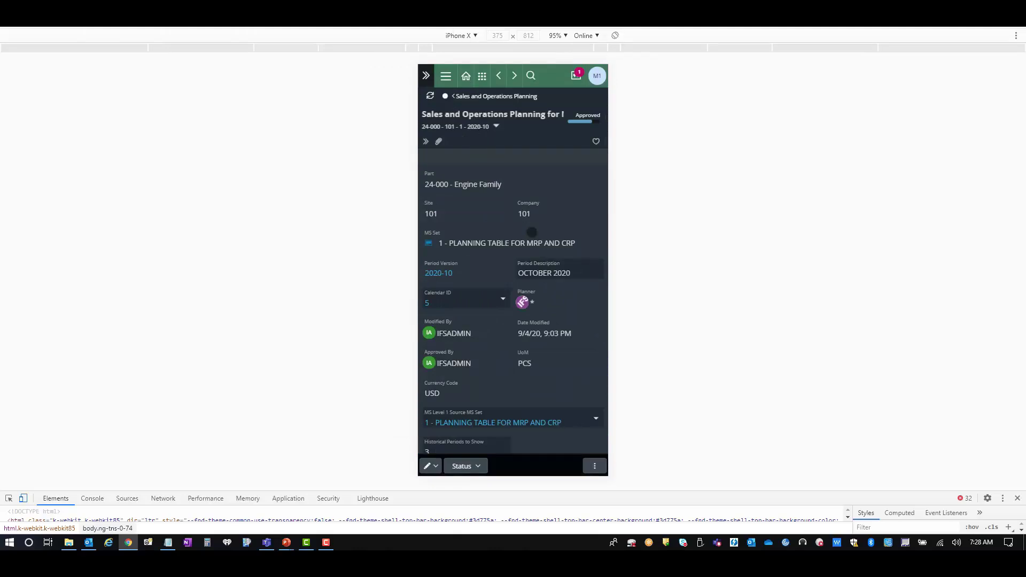
{"action": "scroll", "coordinate": [532, 232], "scroll_direction": "down", "scroll_amount": 10}
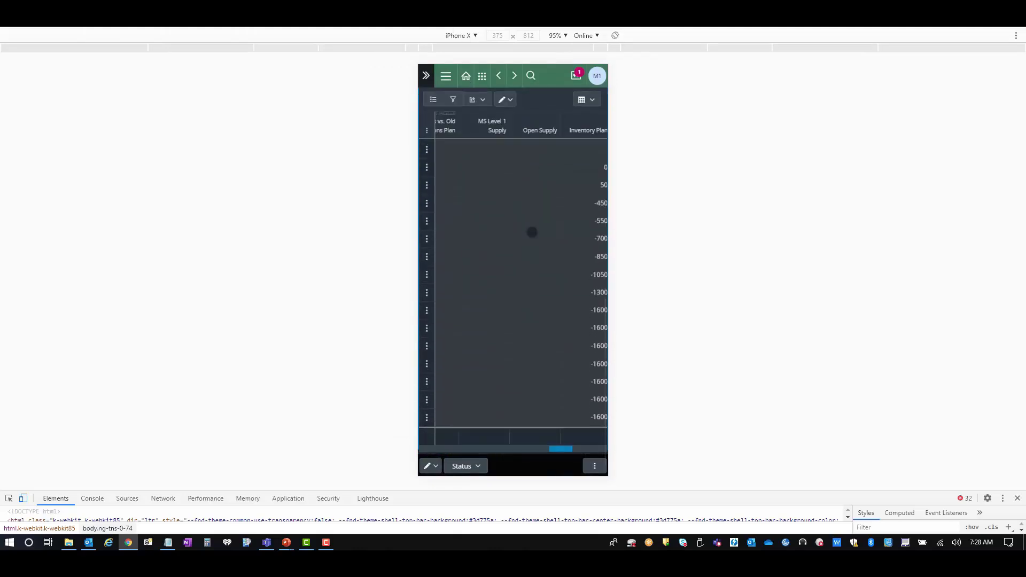
{"action": "scroll", "coordinate": [531, 232], "scroll_direction": "up", "scroll_amount": 10}
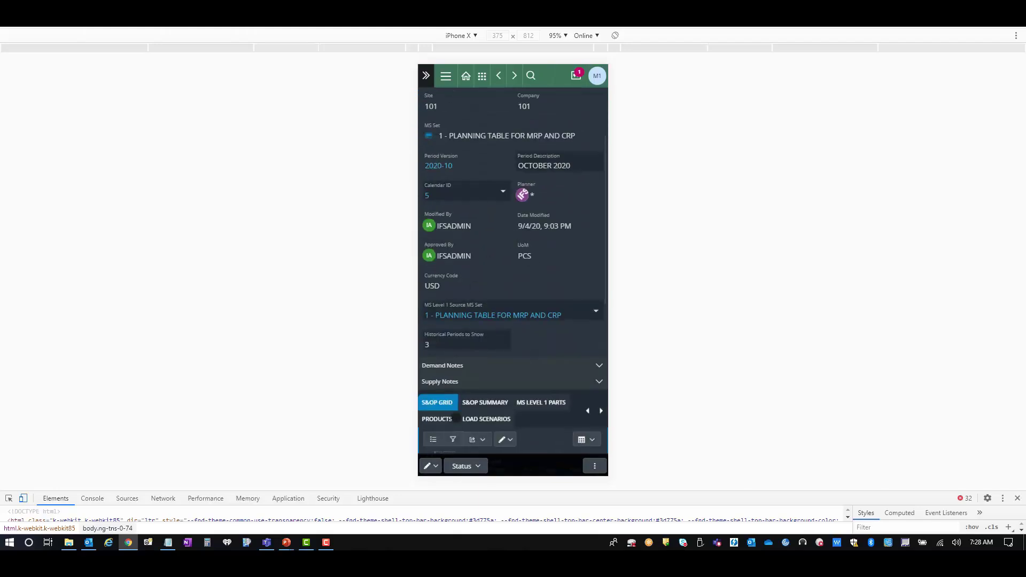
{"action": "scroll", "coordinate": [511, 318], "scroll_direction": "down", "scroll_amount": 10}
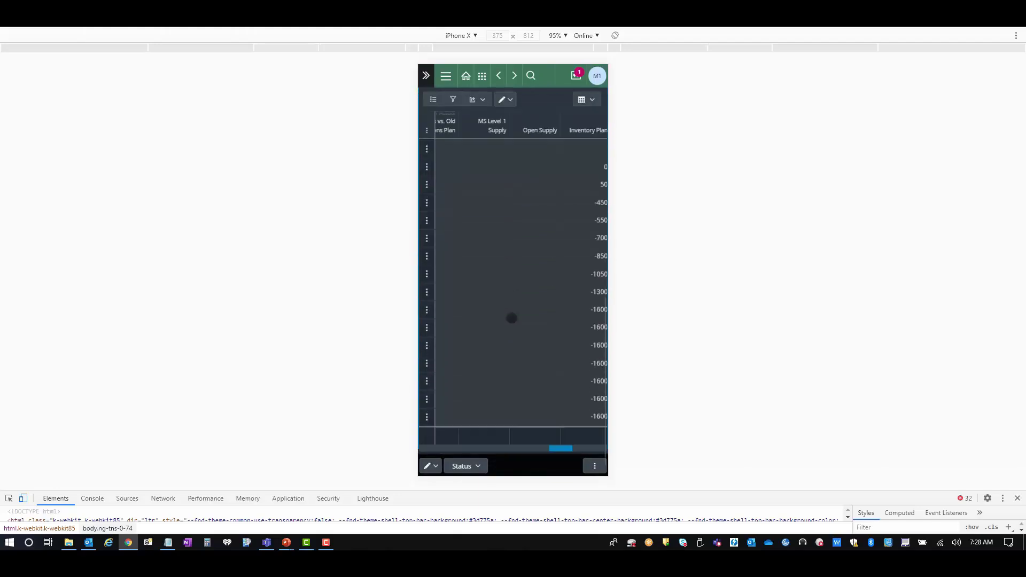
{"action": "left_click_drag", "start_coordinate": [561, 429], "coordinate": [430, 427]}
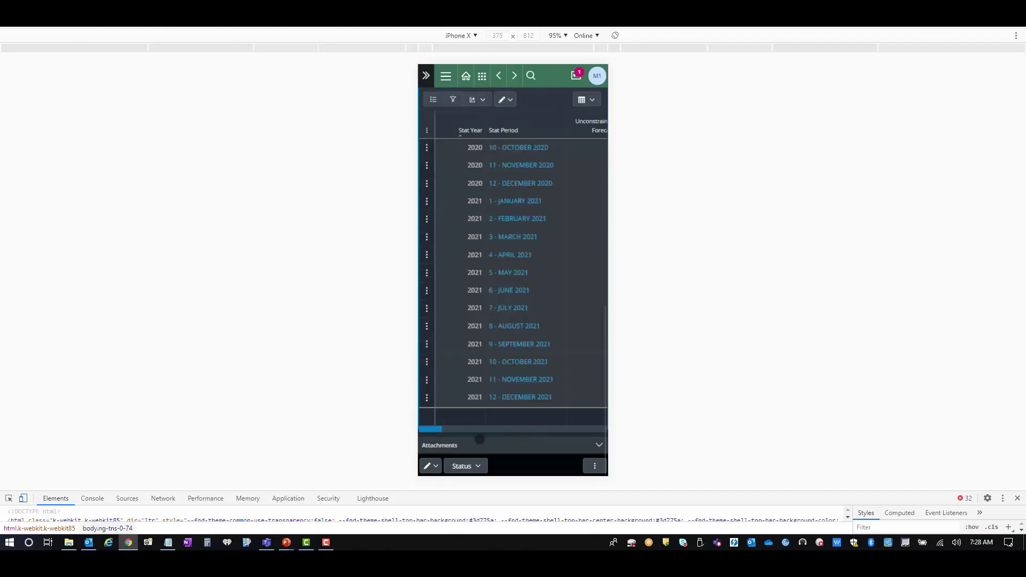
{"action": "scroll", "coordinate": [529, 299], "scroll_direction": "up", "scroll_amount": 10}
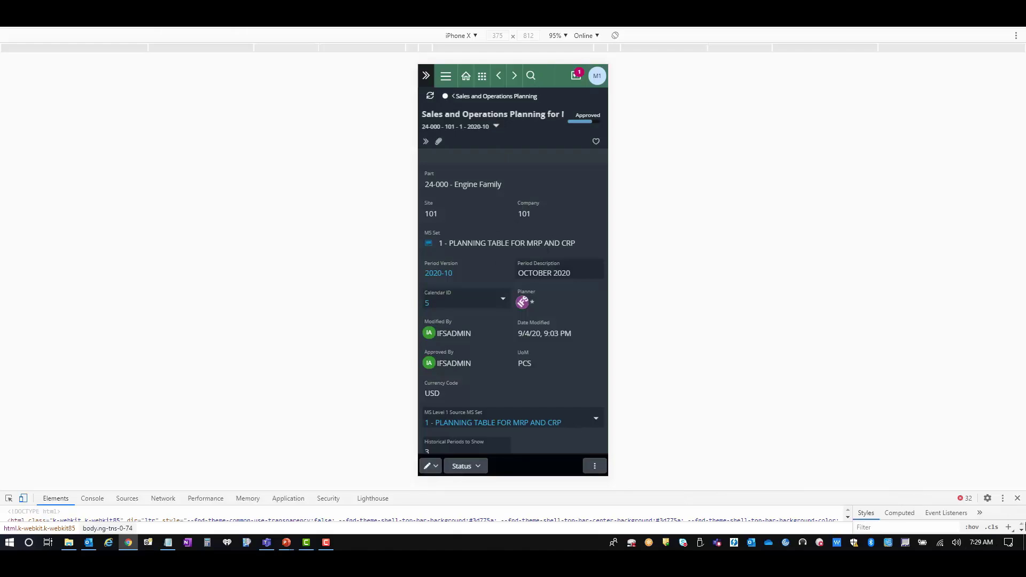
{"action": "left_click", "coordinate": [1015, 502]}
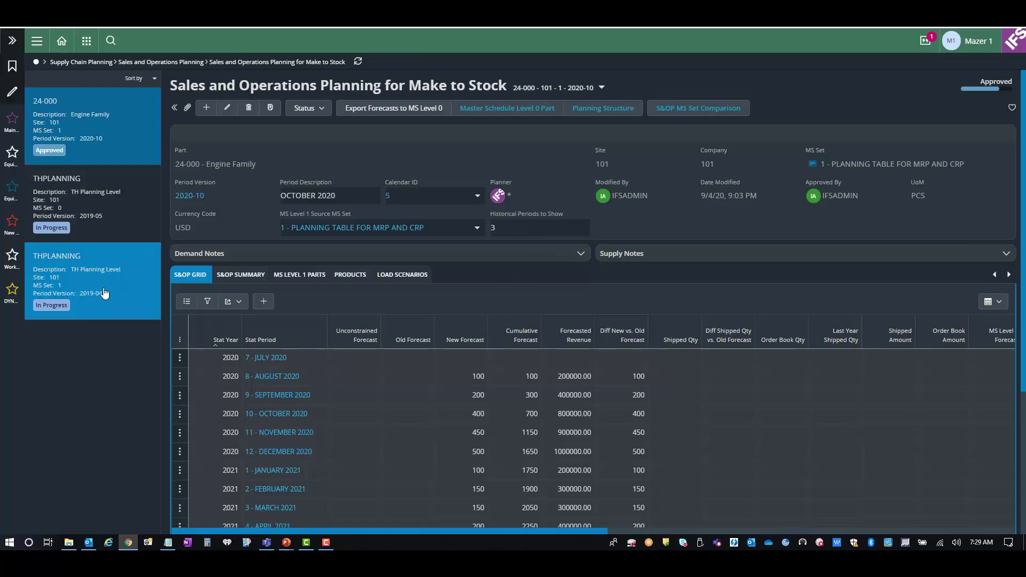
- With the record list shown, view the THPLANNING record for period version 2019-05 and return to record 24-000
{"action": "left_click", "coordinate": [174, 107]}
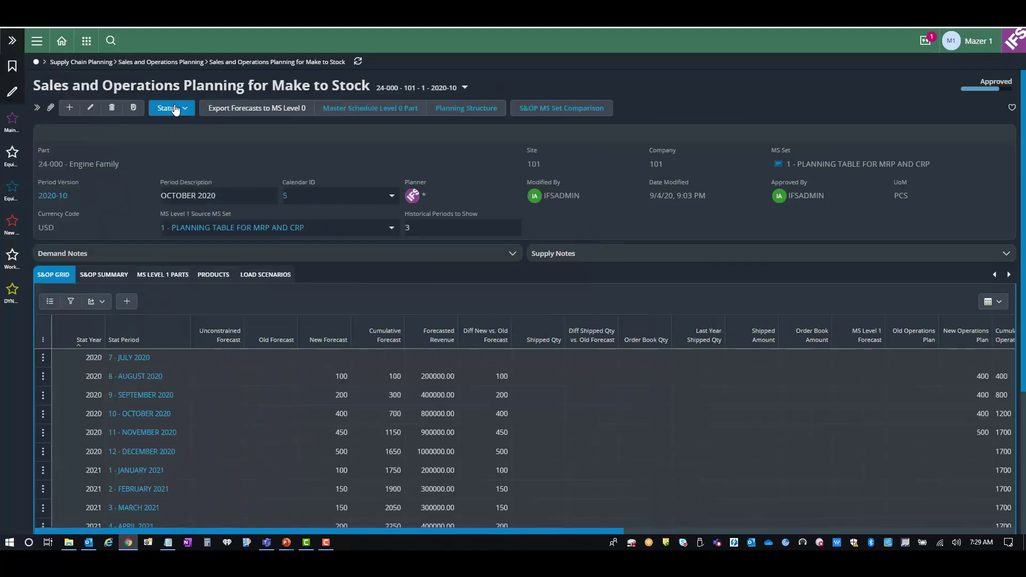
{"action": "left_click", "coordinate": [39, 109]}
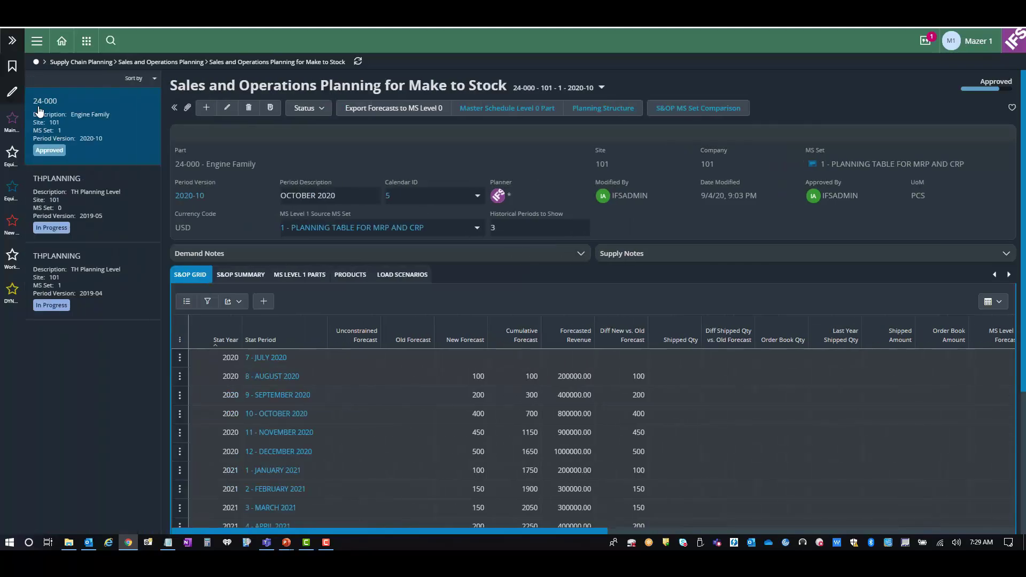
{"action": "left_click", "coordinate": [67, 207]}
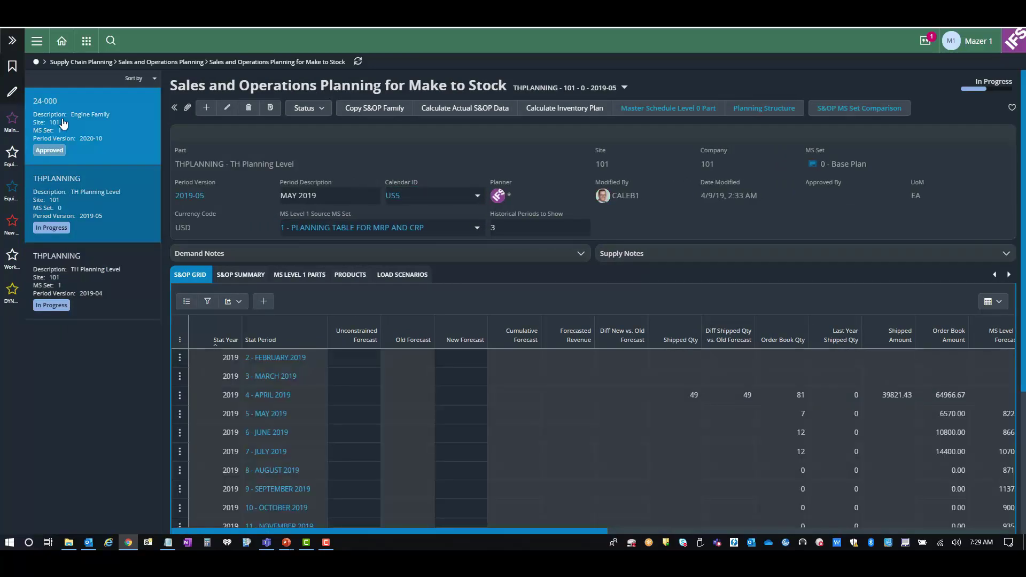
{"action": "left_click", "coordinate": [63, 123]}
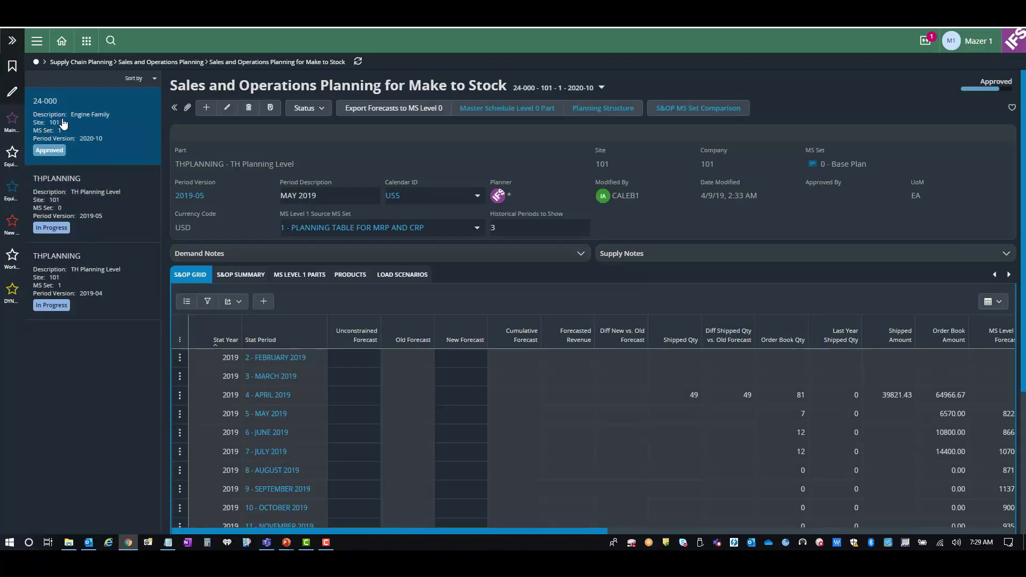
- Browse the available pages under Supply Chain Planning and its Sales and Operations Planning section
{"action": "left_click", "coordinate": [206, 62]}
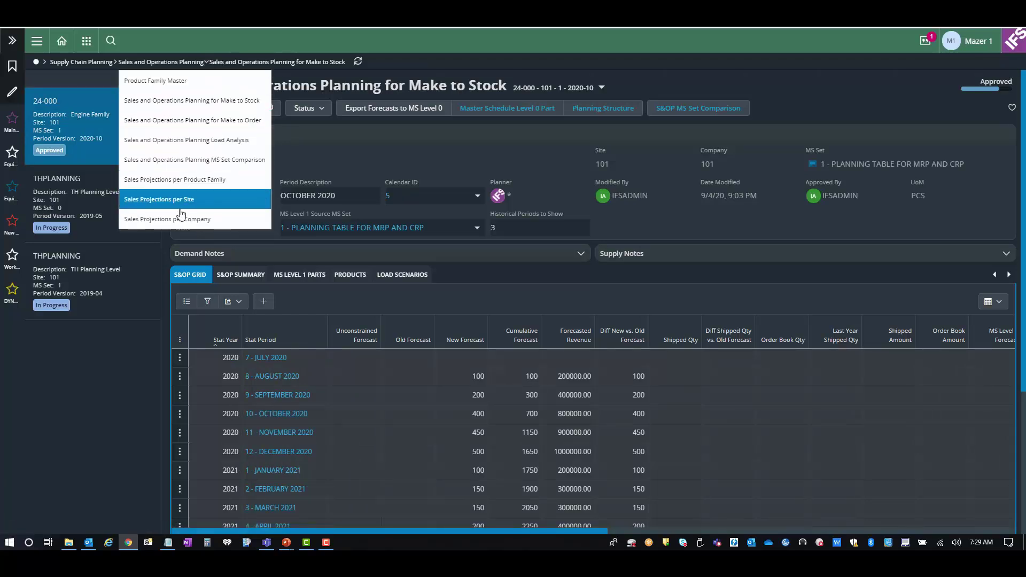
{"action": "left_click", "coordinate": [35, 45]}
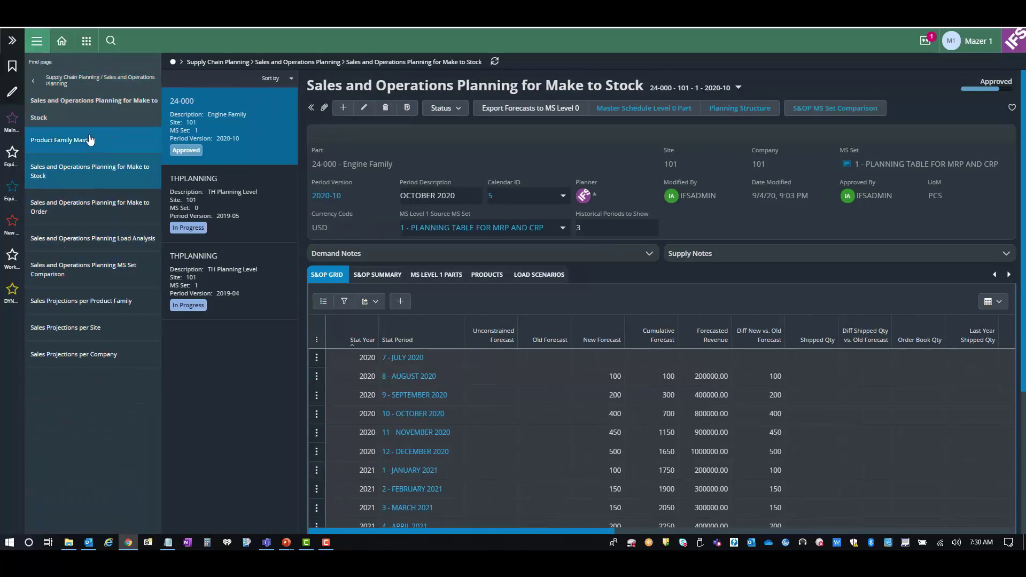
{"action": "left_click", "coordinate": [34, 82]}
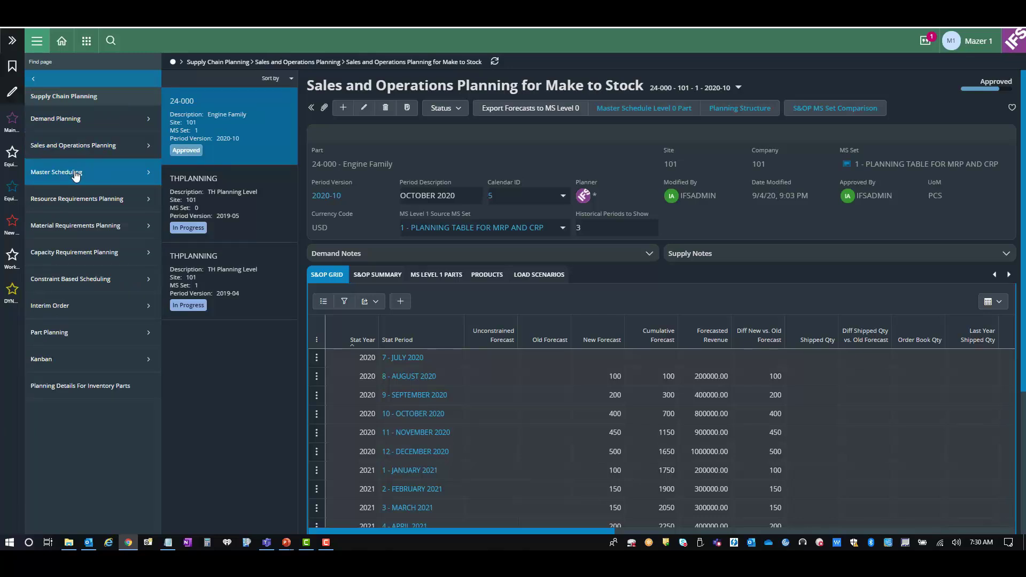
{"action": "left_click", "coordinate": [103, 147]}
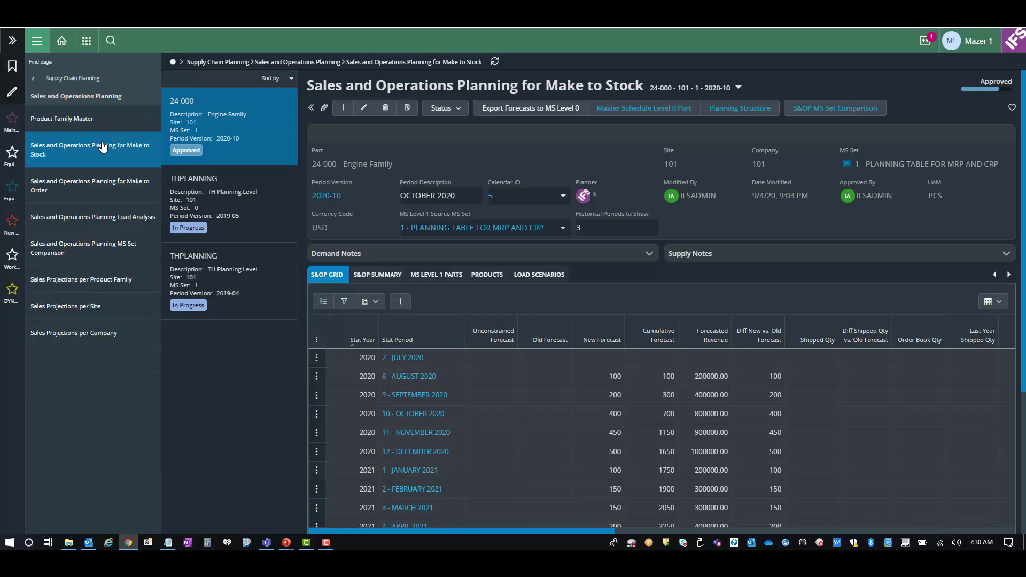
- Hide the record list and open the planning structure of the 24-000 Engine Family part
{"action": "left_click", "coordinate": [311, 108]}
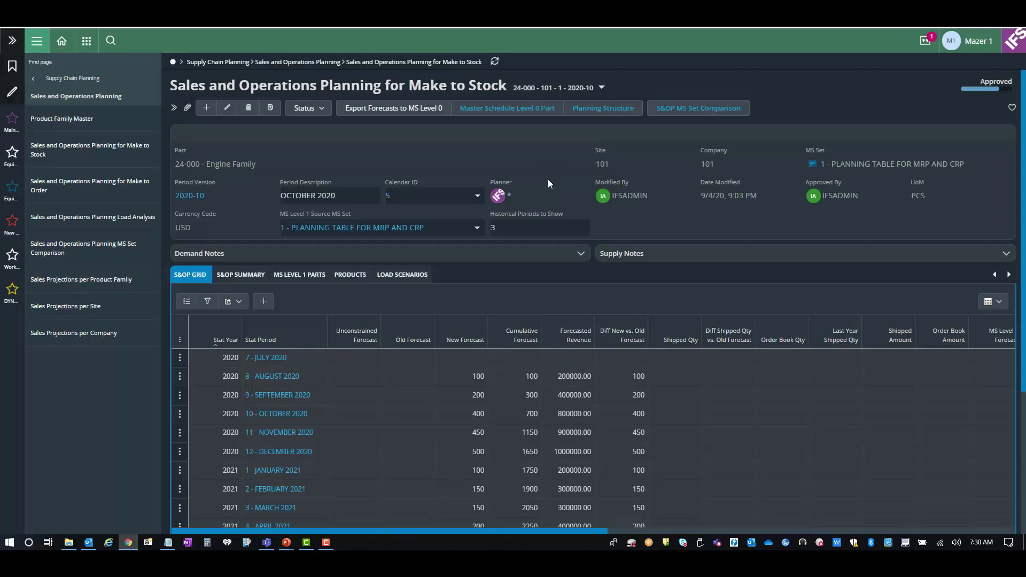
{"action": "left_click", "coordinate": [319, 451]}
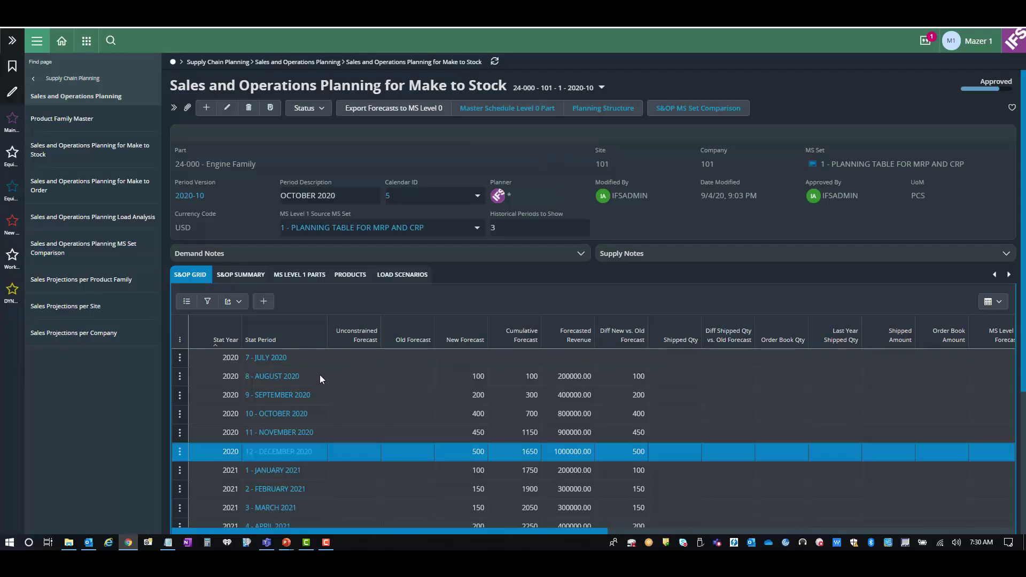
{"action": "left_click", "coordinate": [320, 376]}
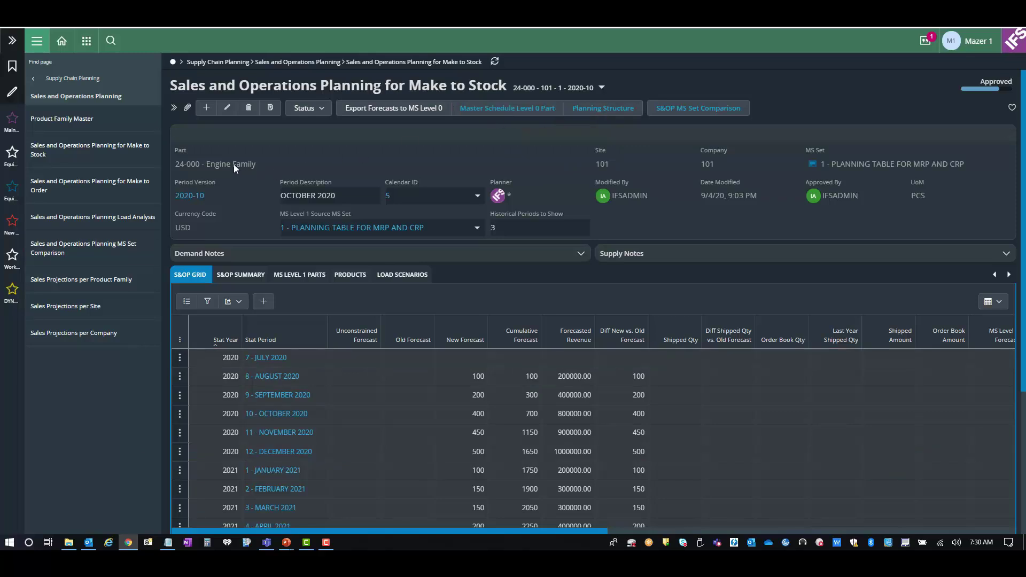
{"action": "left_click", "coordinate": [596, 110]}
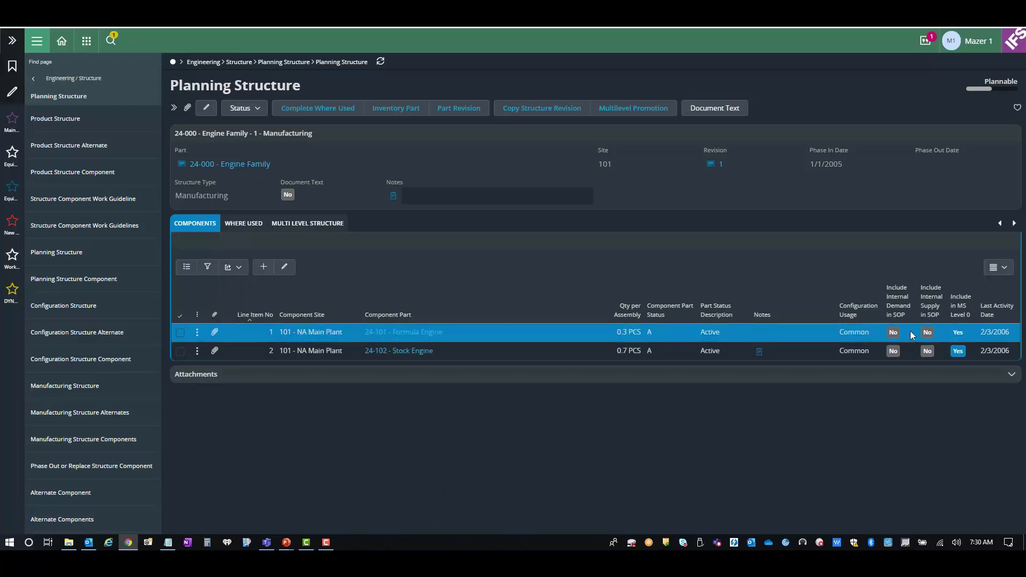
- Select the 24-101 Formula Engine component line and review the actions available for it, without choosing any
{"action": "left_click", "coordinate": [197, 333]}
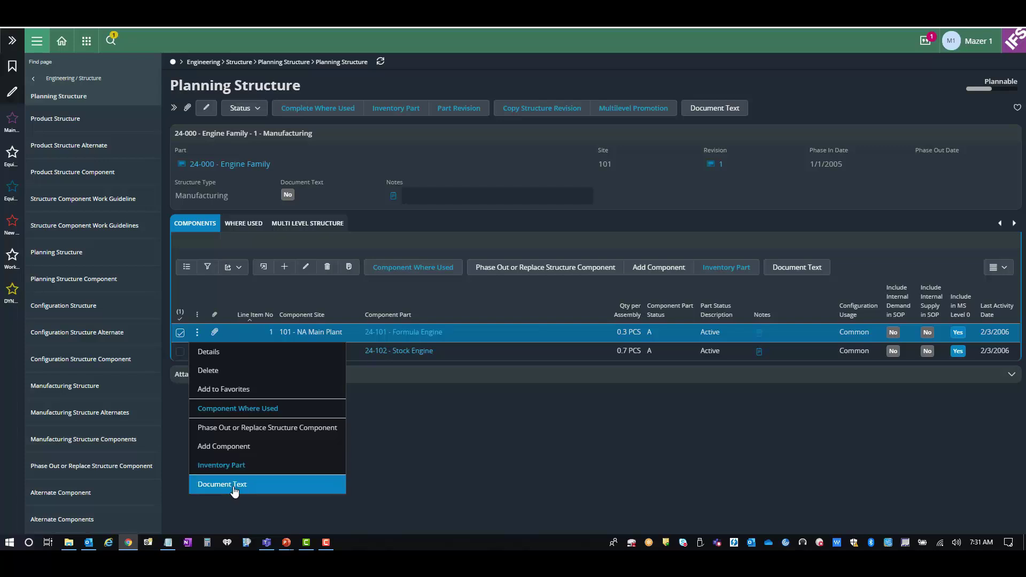
{"action": "left_click", "coordinate": [728, 411]}
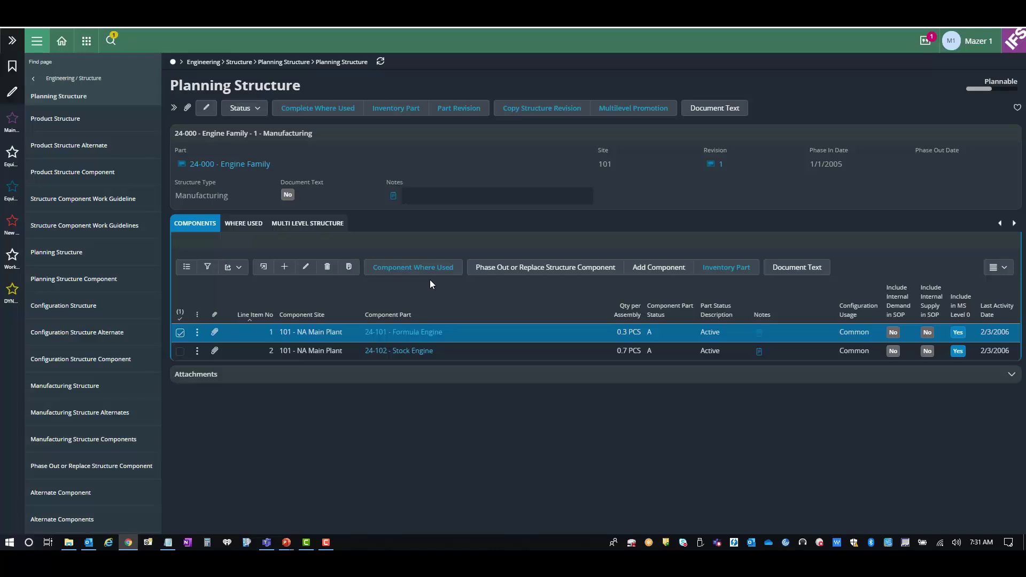
{"action": "left_click", "coordinate": [197, 332]}
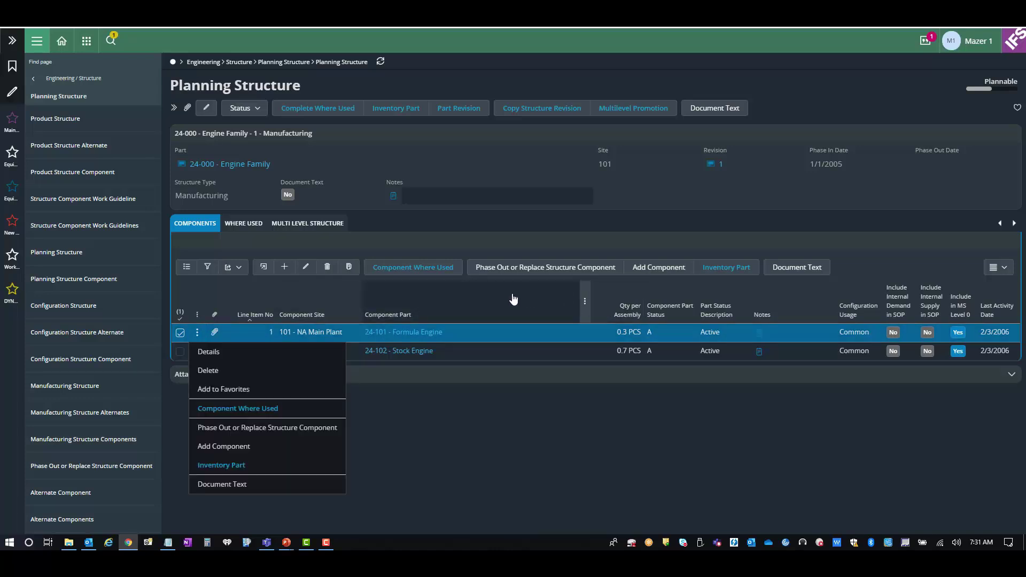
{"action": "left_click", "coordinate": [610, 252]}
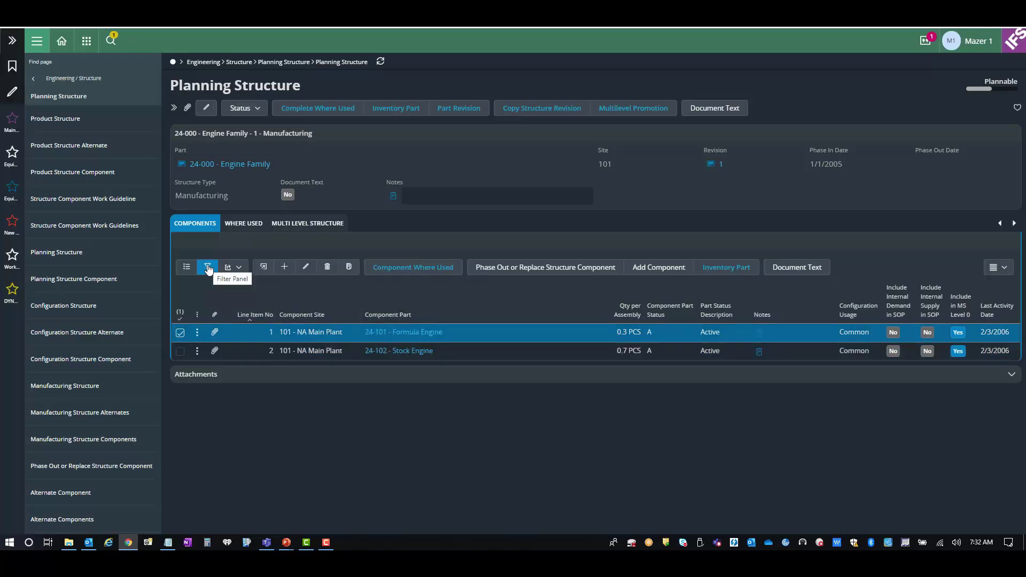
- View the Engine Family's where-used and multilevel structure data, return to its components, and collapse and re-expand the component list
{"action": "left_click", "coordinate": [245, 229]}
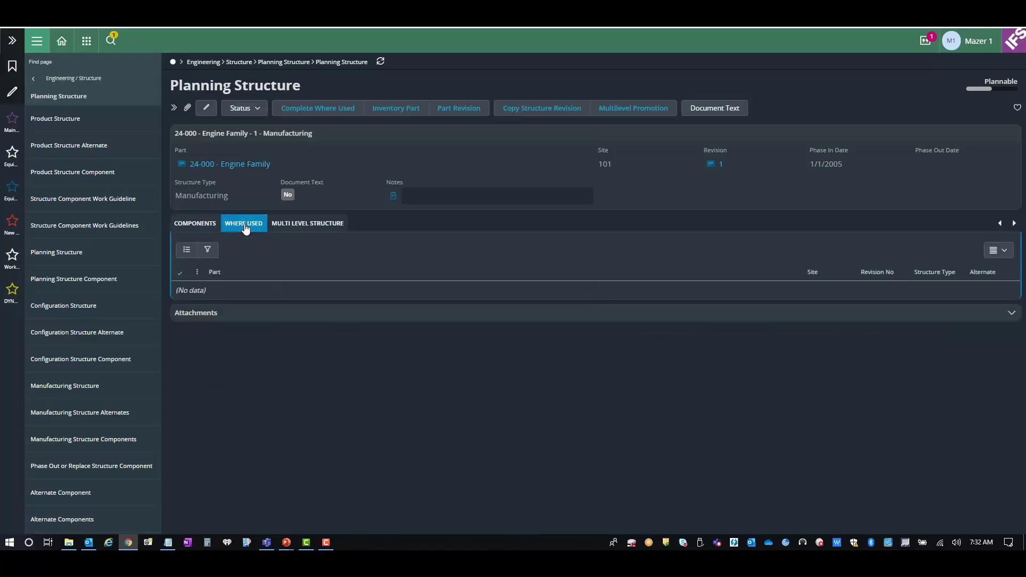
{"action": "left_click", "coordinate": [299, 228]}
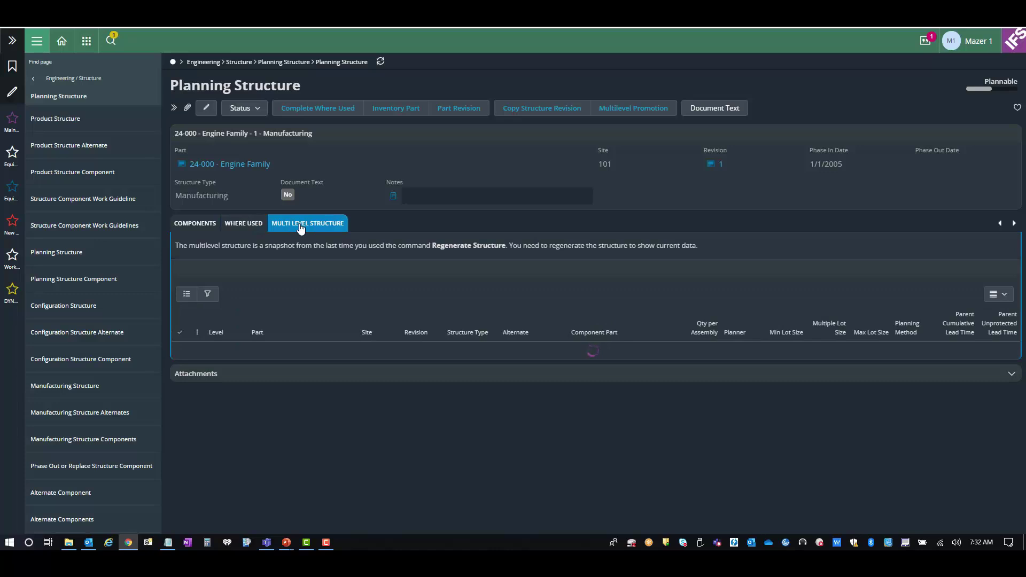
{"action": "left_click", "coordinate": [195, 229]}
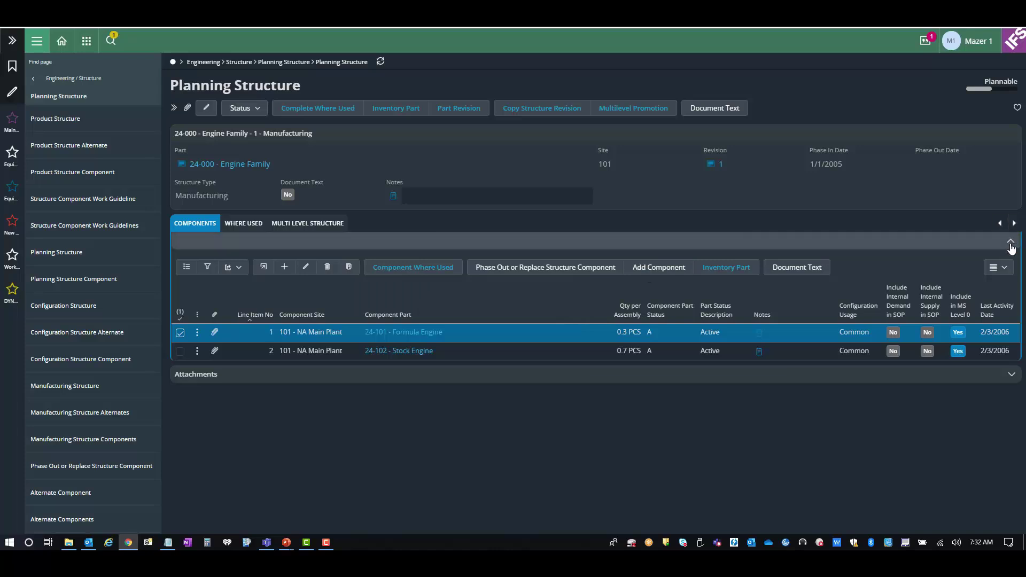
{"action": "left_click", "coordinate": [1012, 246]}
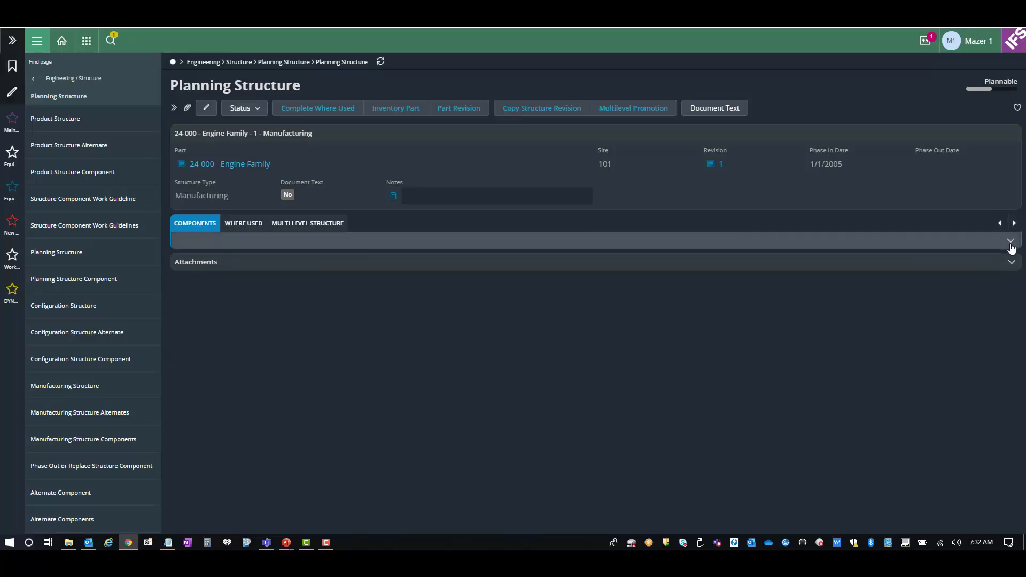
{"action": "left_click", "coordinate": [1011, 246]}
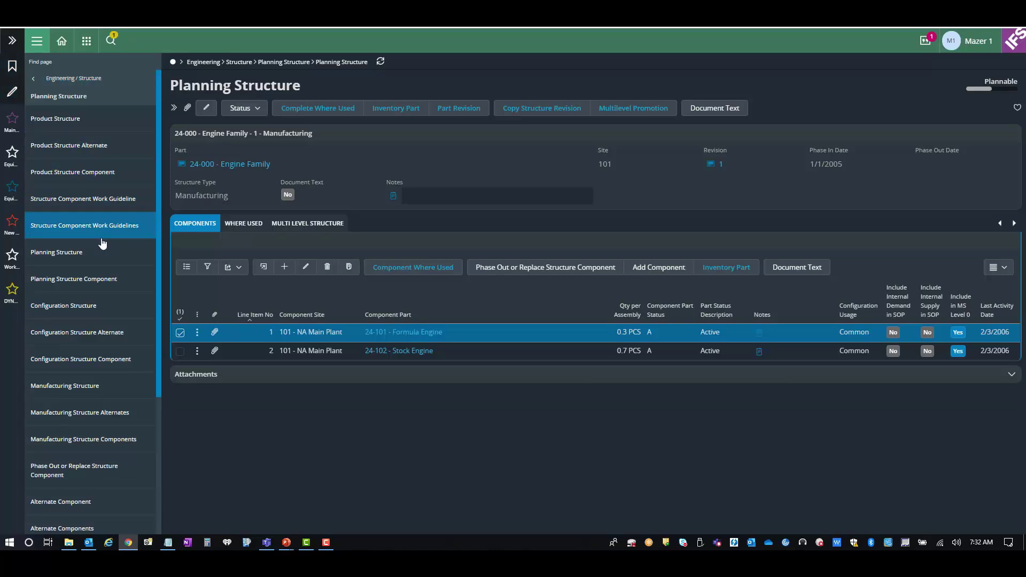
- Return to the Sales and Operations Planning for Make to Stock page for 24-000 and bring its S&OP grid into view
{"action": "left_click", "coordinate": [34, 79]}
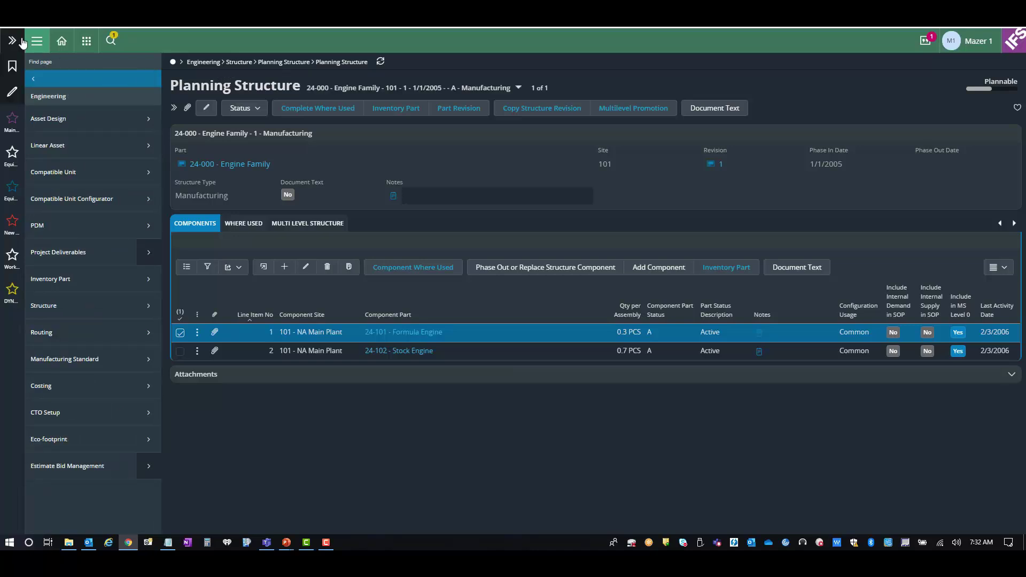
{"action": "left_click", "coordinate": [12, 117]}
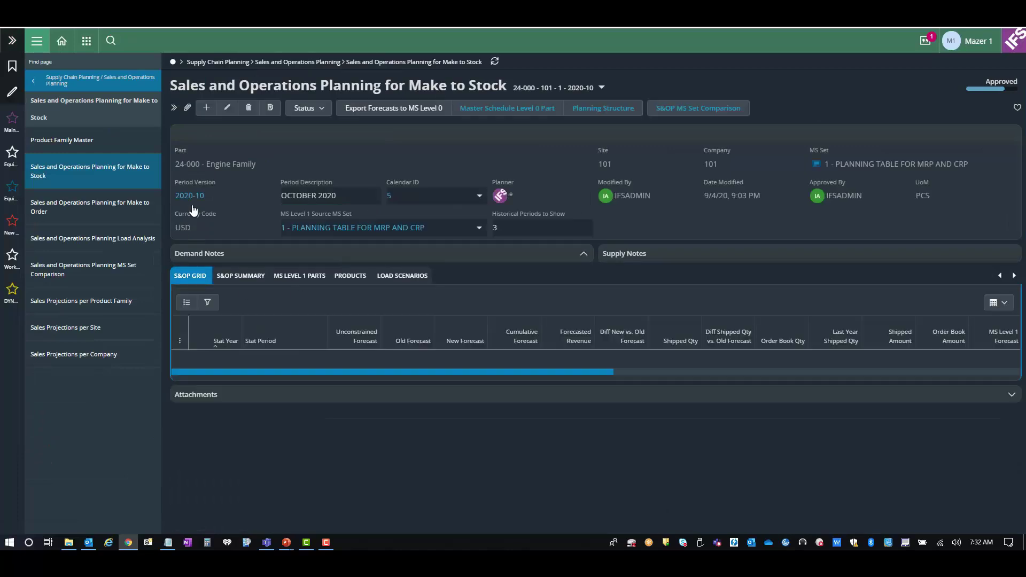
{"action": "left_click", "coordinate": [454, 385]}
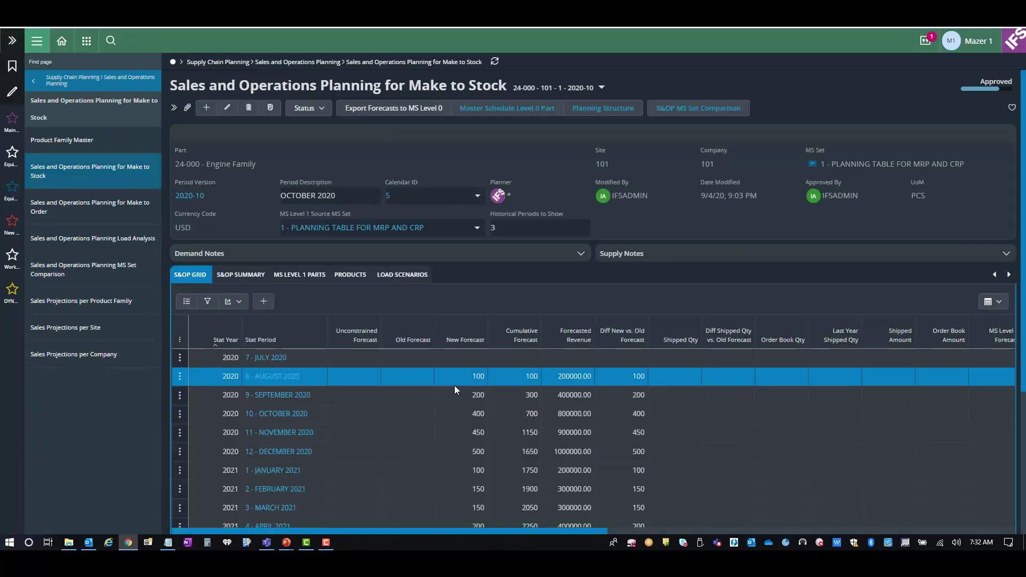
{"action": "scroll", "coordinate": [454, 386], "scroll_direction": "down", "scroll_amount": 2}
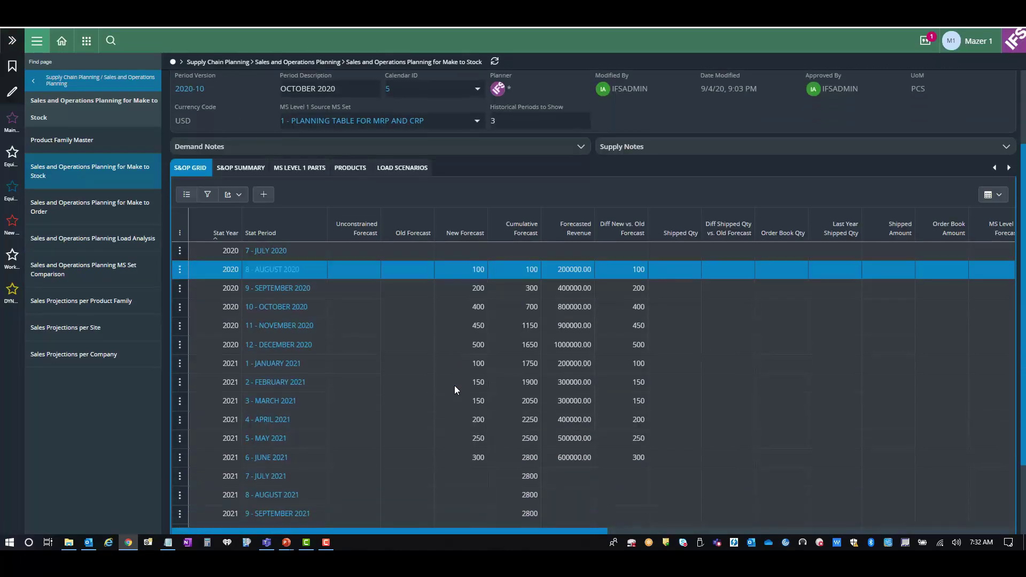
{"action": "left_click", "coordinate": [454, 386]}
{"action": "left_click", "coordinate": [461, 388]}
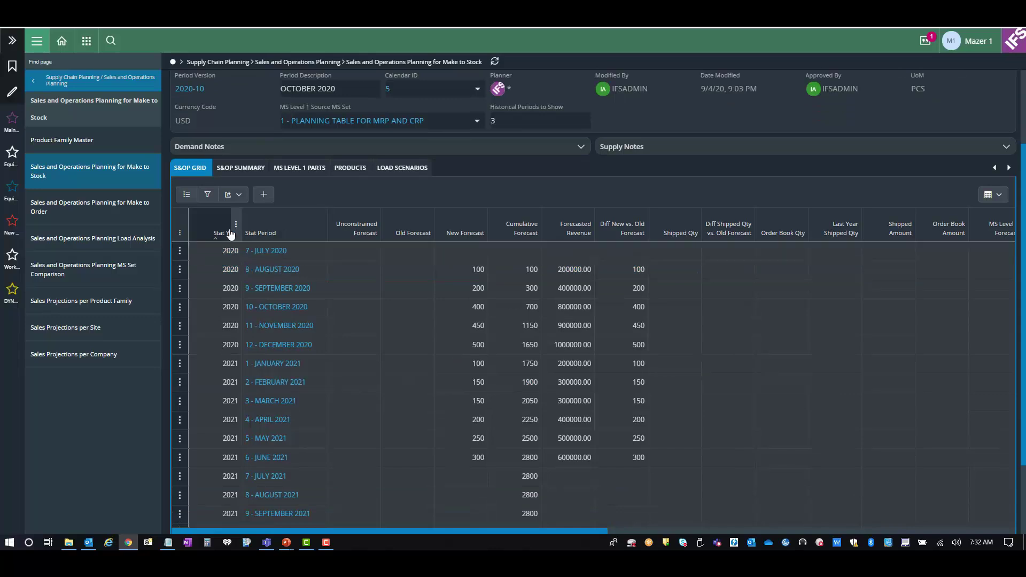
- Examine the S&OP grid's stat periods and new forecast quantities from July 2020 onward
{"action": "left_click", "coordinate": [233, 249]}
{"action": "key", "text": "Down"}
{"action": "key", "text": "Down"}
{"action": "key", "text": "Down"}
{"action": "key", "text": "Down"}
{"action": "key", "text": "Down"}
{"action": "key", "text": "Down"}
{"action": "key", "text": "Down"}
{"action": "key", "text": "Down"}
{"action": "key", "text": "Down"}
{"action": "key", "text": "Down"}
{"action": "key", "text": "Down"}
{"action": "key", "text": "Down"}
{"action": "key", "text": "Down"}
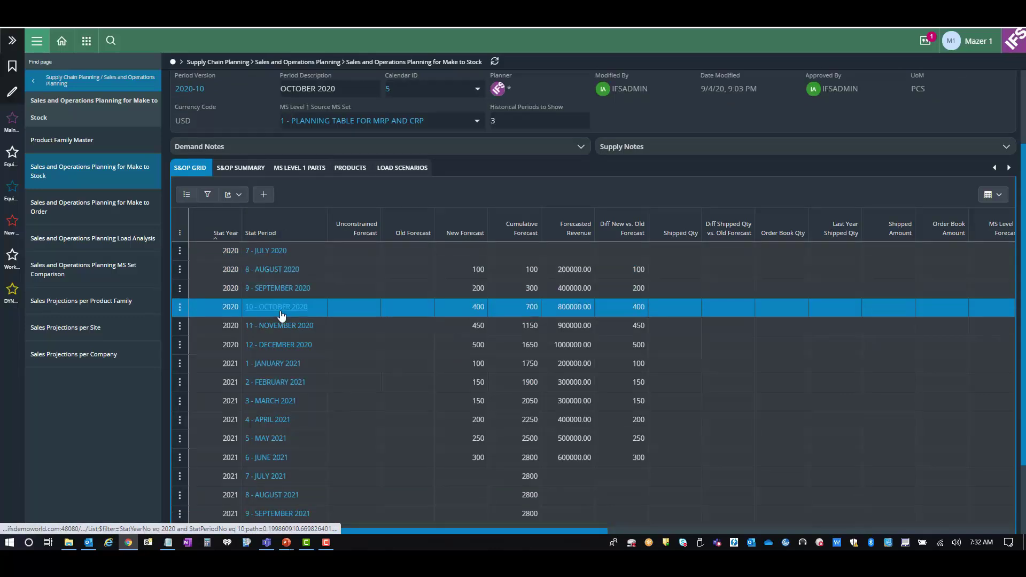
{"action": "left_click", "coordinate": [480, 257]}
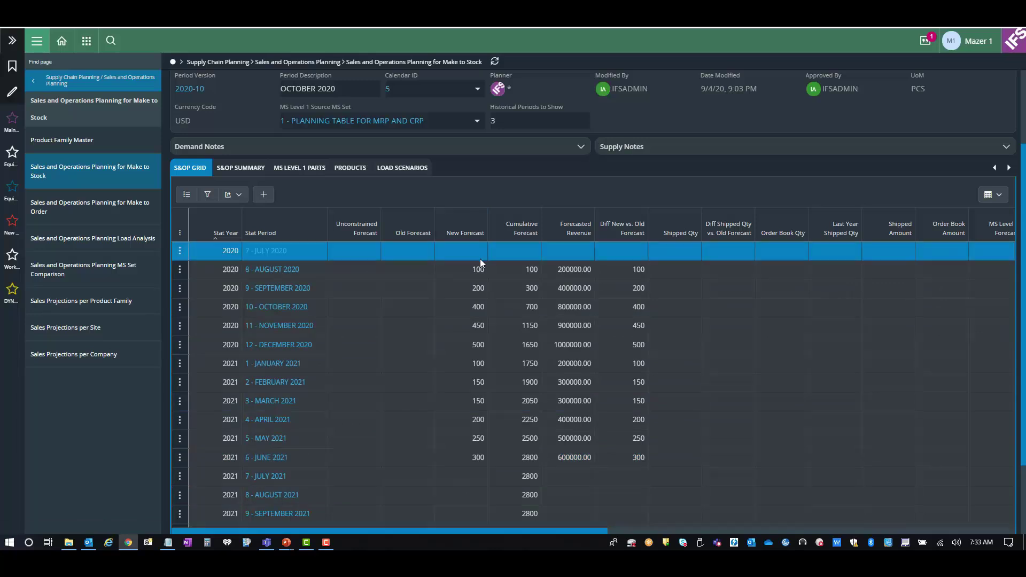
{"action": "left_click", "coordinate": [475, 265]}
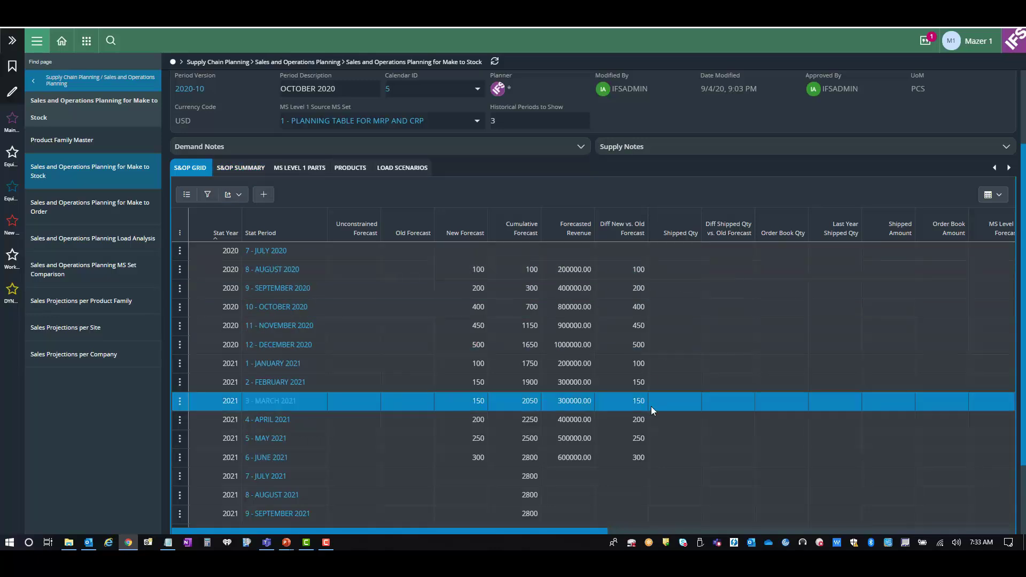
- Examine the grid's operations plan, supply and inventory plan columns with their totals, and return to the forecast columns
{"action": "left_click_drag", "start_coordinate": [542, 531], "coordinate": [683, 528]}
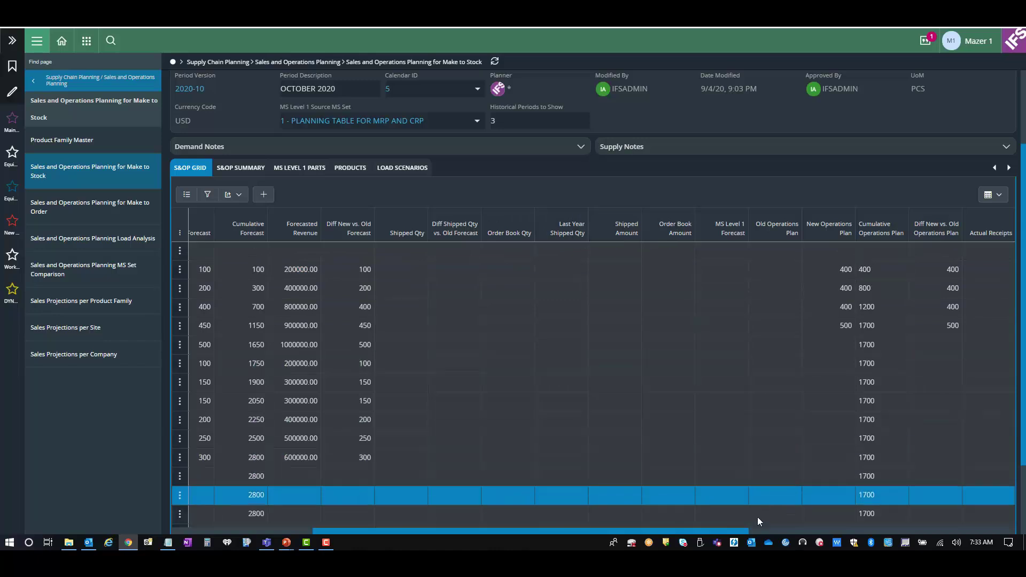
{"action": "left_click_drag", "start_coordinate": [742, 529], "coordinate": [990, 522]}
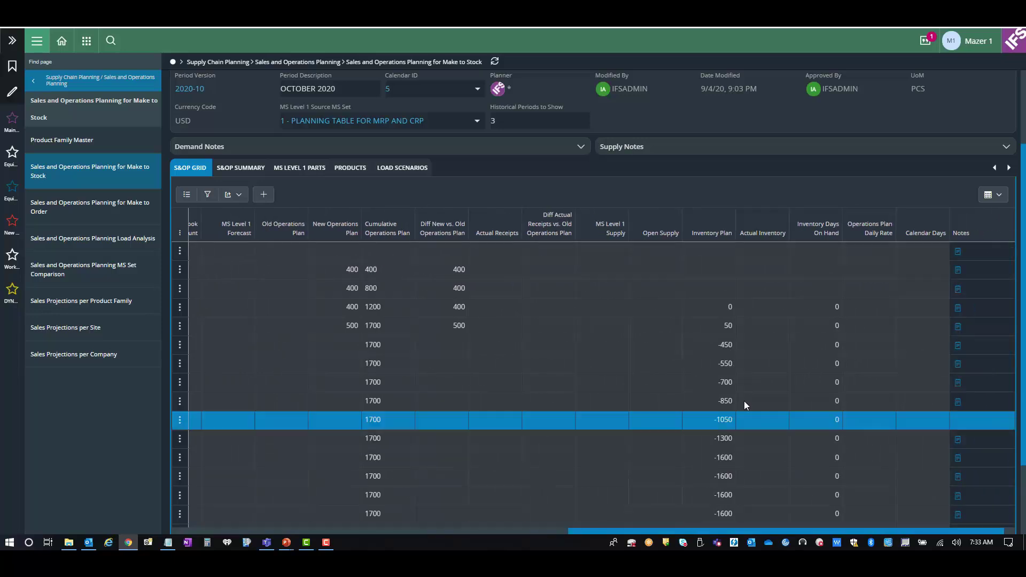
{"action": "scroll", "coordinate": [689, 348], "scroll_direction": "down", "scroll_amount": 2}
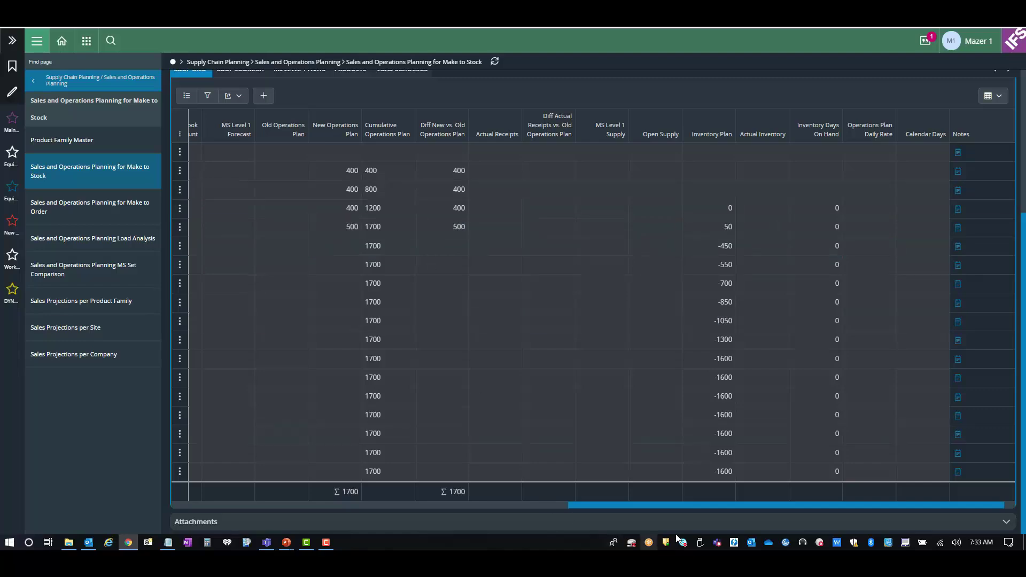
{"action": "left_click_drag", "start_coordinate": [702, 505], "coordinate": [267, 503]}
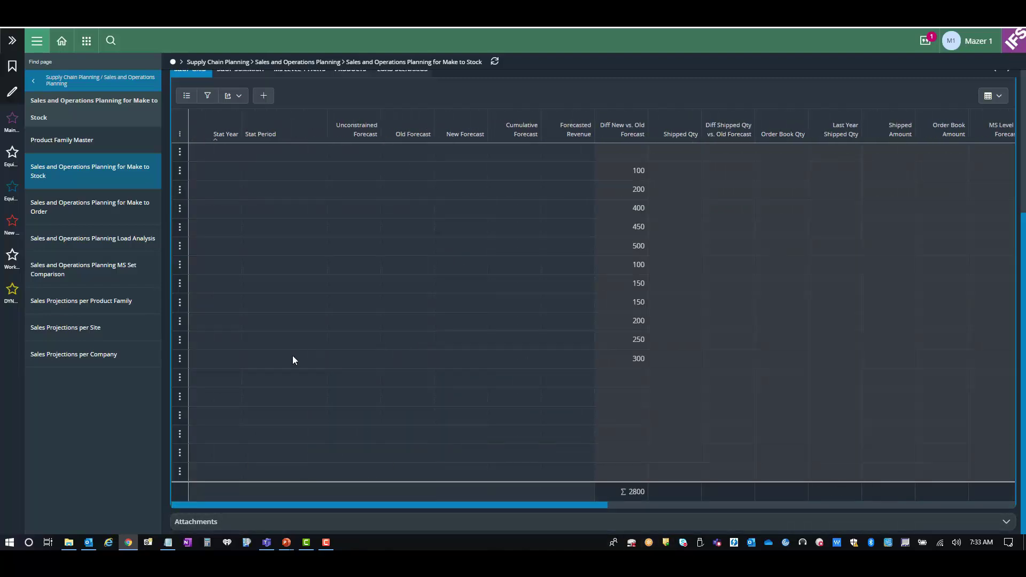
- Review the S&OP summary charts and the list of MS Level 1 parts for the Engine Family
{"action": "scroll", "coordinate": [292, 359], "scroll_direction": "up", "scroll_amount": 4}
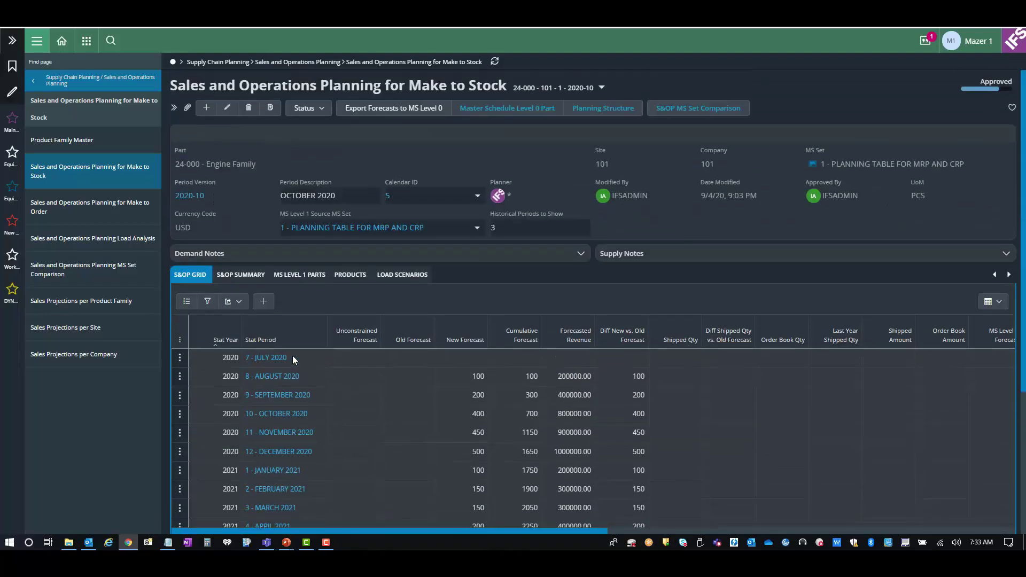
{"action": "left_click", "coordinate": [241, 274]}
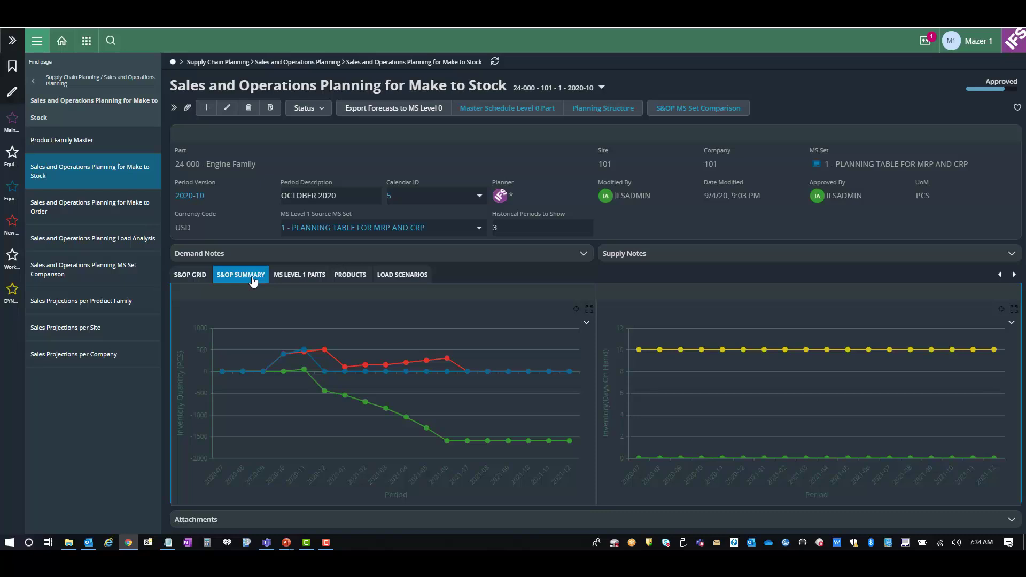
{"action": "left_click", "coordinate": [302, 275]}
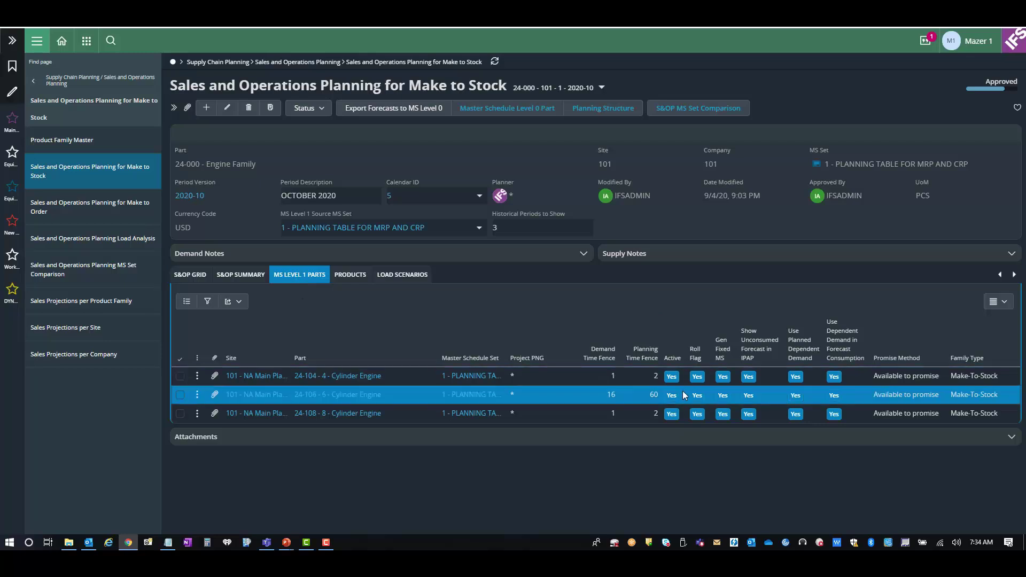
- Open the Sales and Operations Planning Load Analysis page and show the load chart's legend
{"action": "left_click", "coordinate": [129, 238]}
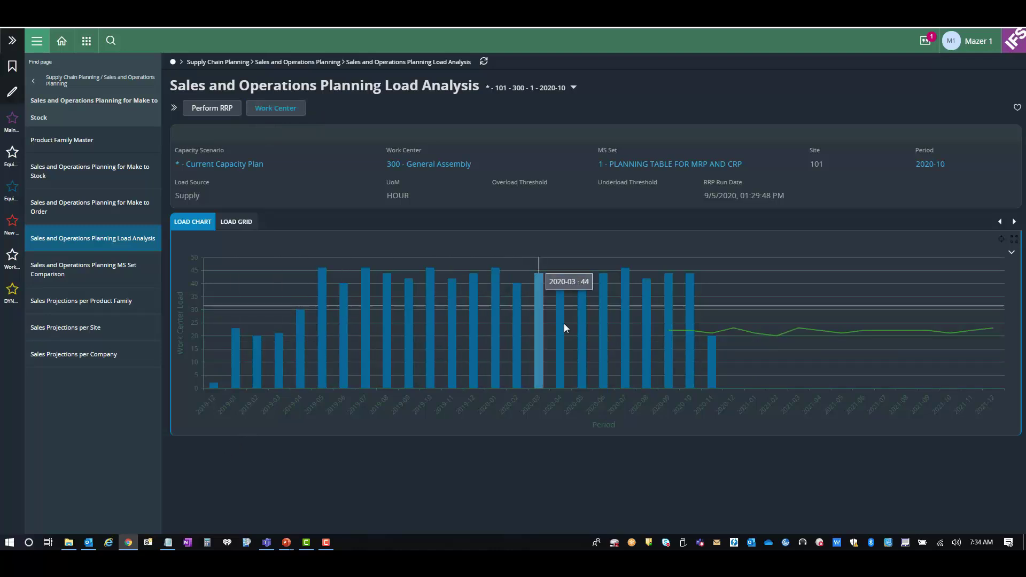
{"action": "left_click", "coordinate": [1011, 252]}
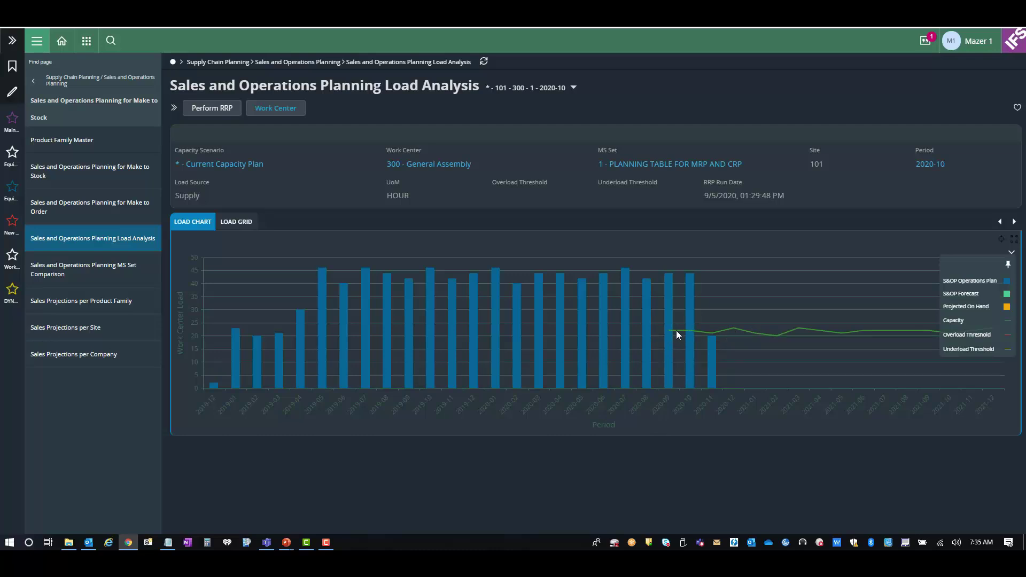
- On the MS Set Comparison page, set the upside MS set to 1 - PLANNING TABLE FOR MRP AND CRP and inspect the chart
{"action": "left_click", "coordinate": [105, 278]}
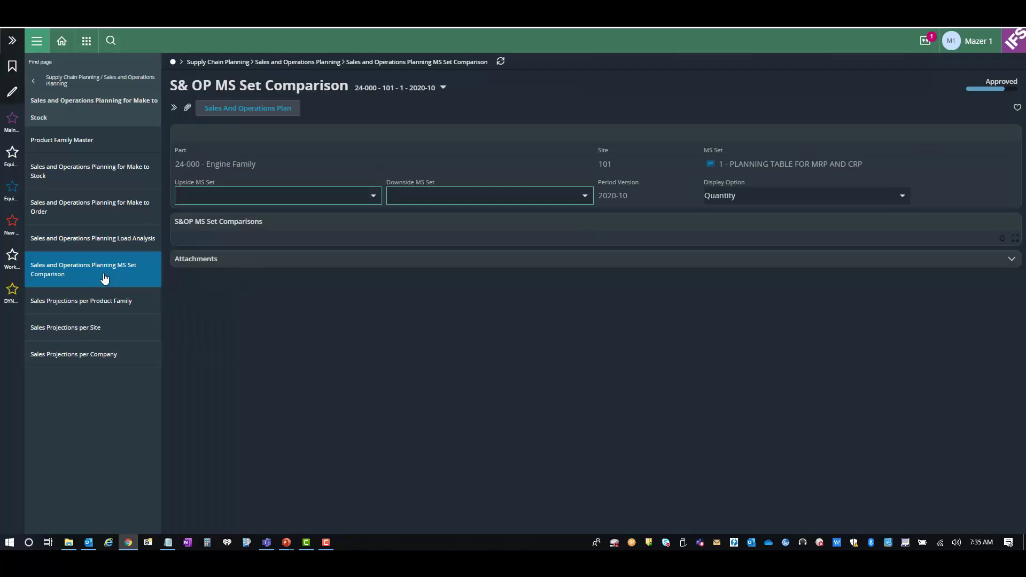
{"action": "left_click", "coordinate": [373, 201]}
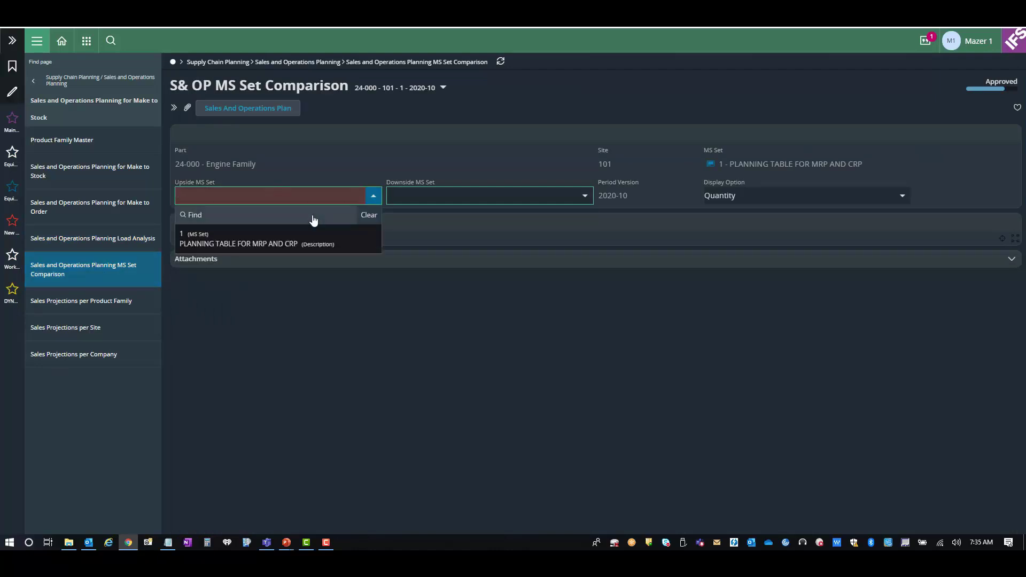
{"action": "left_click", "coordinate": [270, 238]}
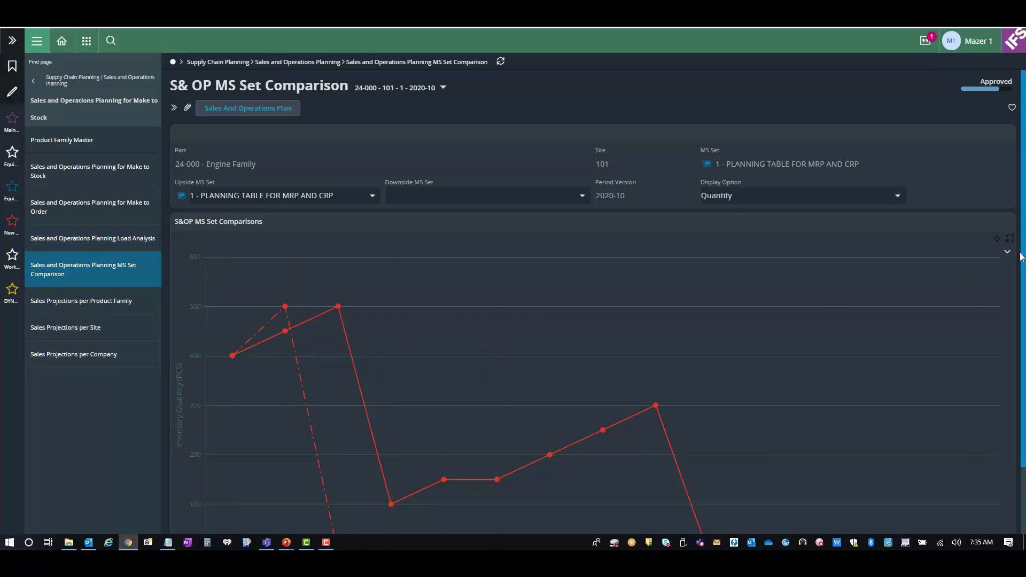
{"action": "mouse_move", "coordinate": [1007, 251]}
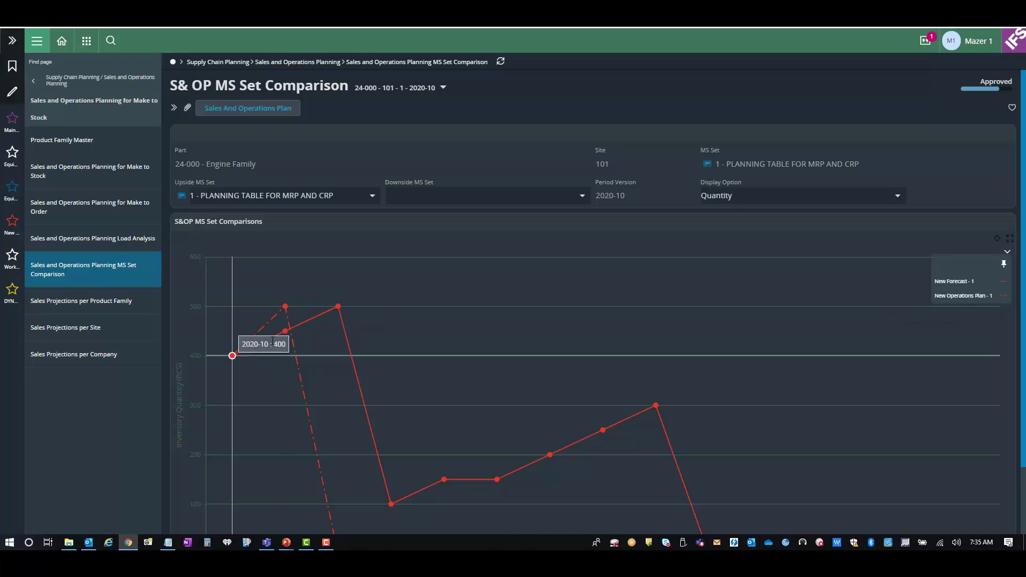
{"action": "mouse_move", "coordinate": [278, 328]}
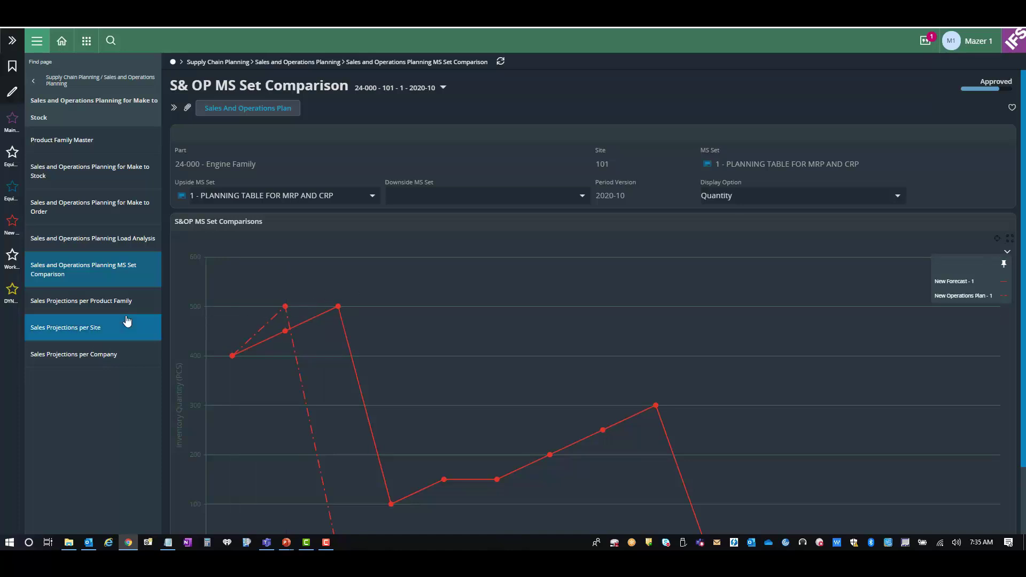
- View the sales projections per product family and per site, checking the site's data table before returning to its chart
{"action": "left_click", "coordinate": [106, 303]}
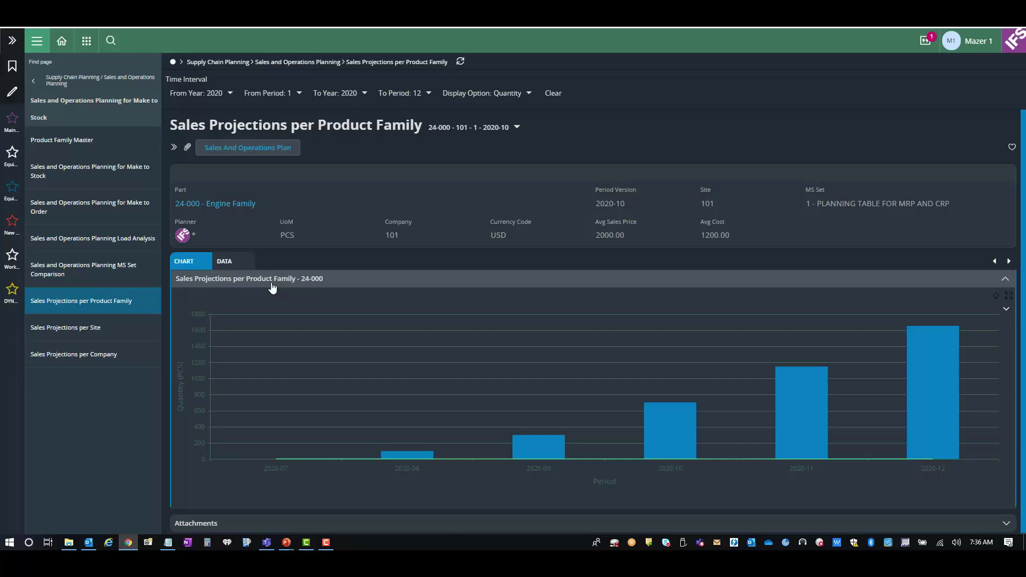
{"action": "left_click", "coordinate": [100, 333]}
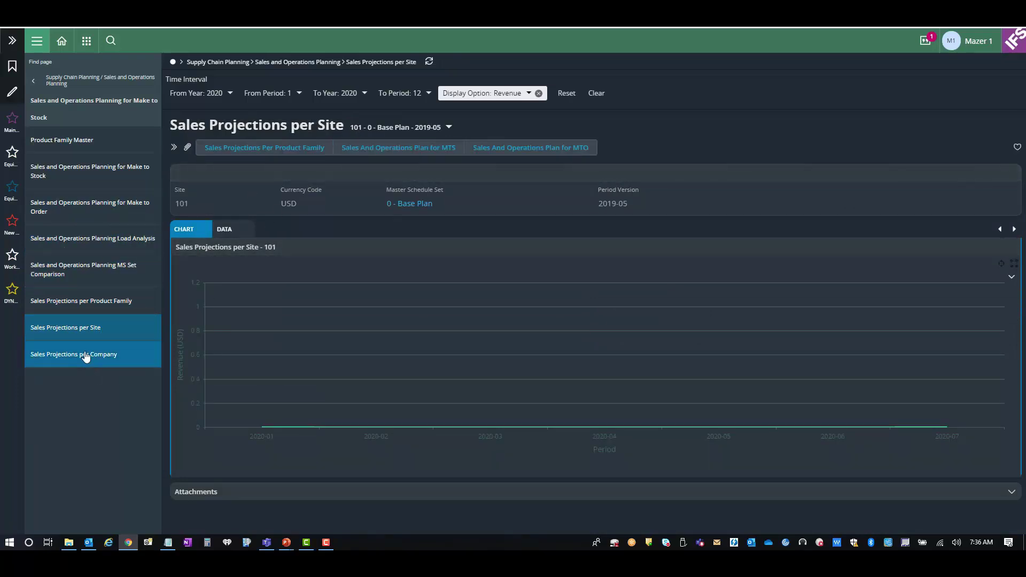
{"action": "left_click", "coordinate": [221, 231]}
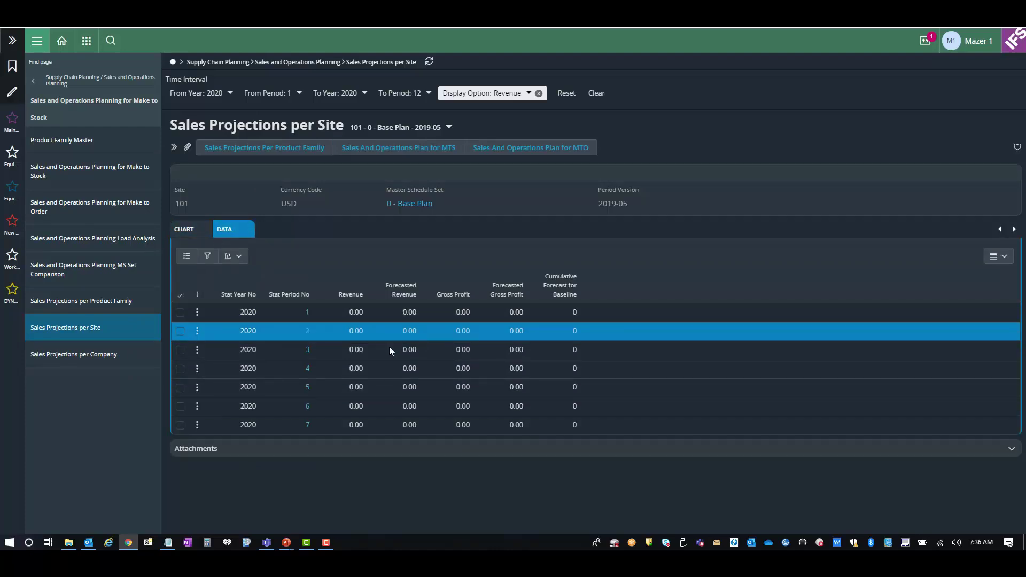
{"action": "left_click", "coordinate": [180, 234]}
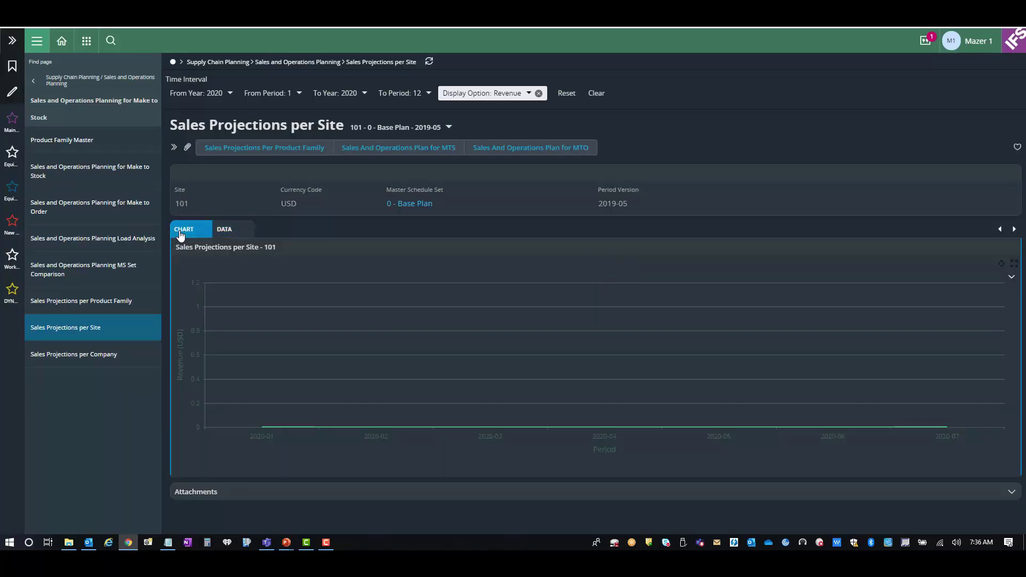
- Examine the display option and the period and year filter choices on the Sales Projections per Site page
{"action": "left_click", "coordinate": [528, 93]}
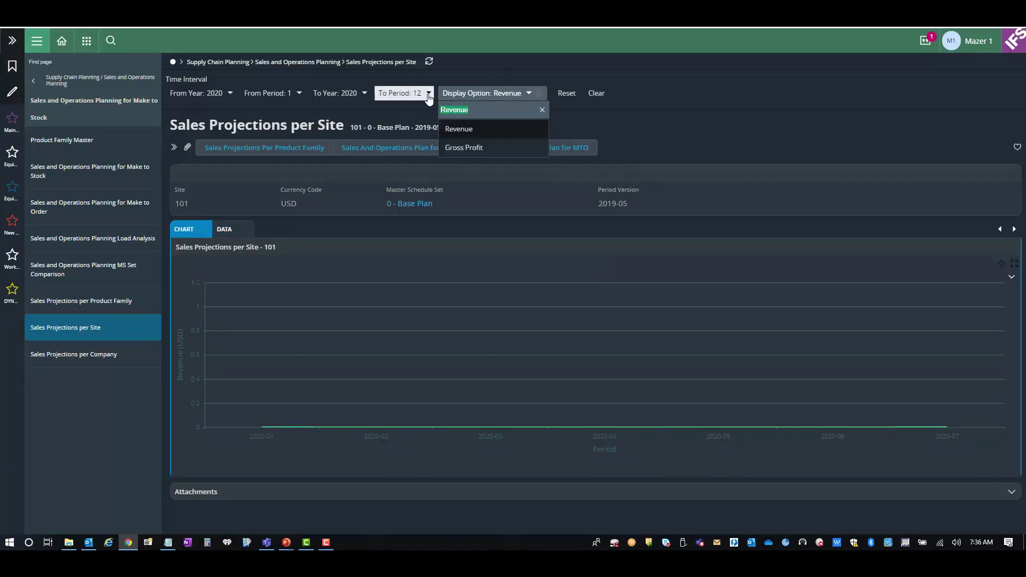
{"action": "left_click", "coordinate": [409, 94]}
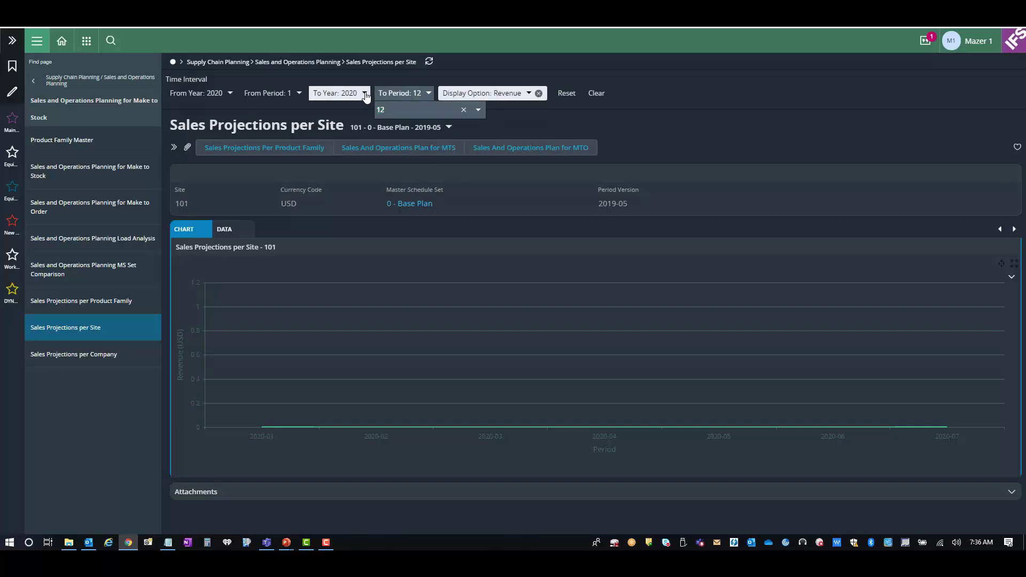
{"action": "left_click", "coordinate": [366, 95]}
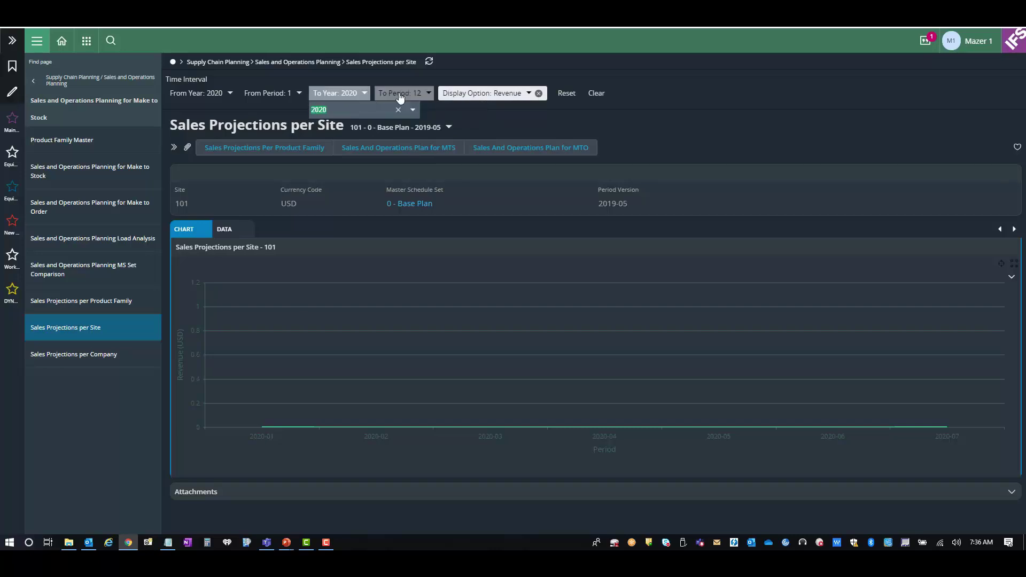
{"action": "left_click", "coordinate": [294, 94]}
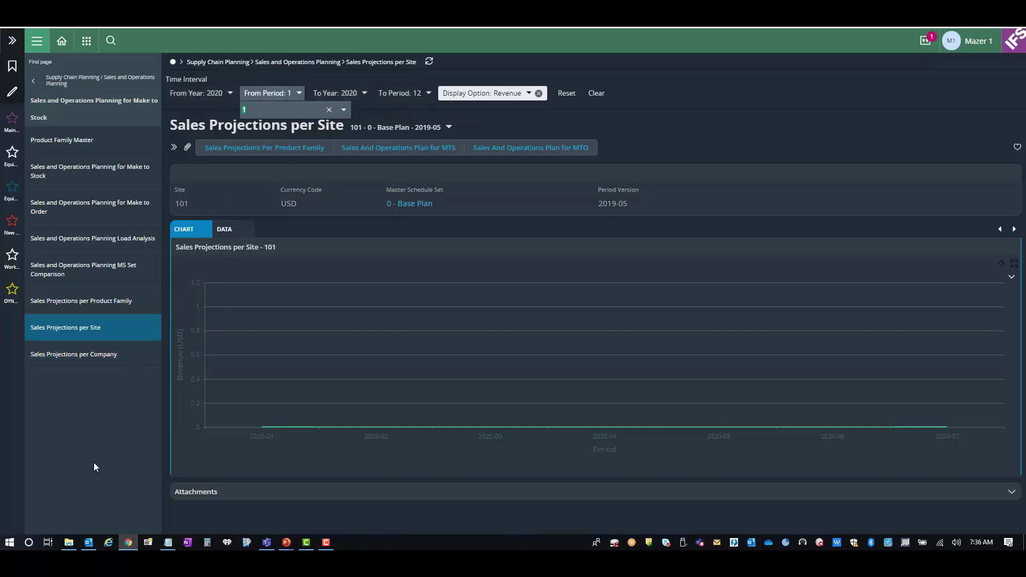
- View the sales projections per company for MS set 1, period version 2020-10, and drill down to the matching projections per site
{"action": "left_click", "coordinate": [90, 359]}
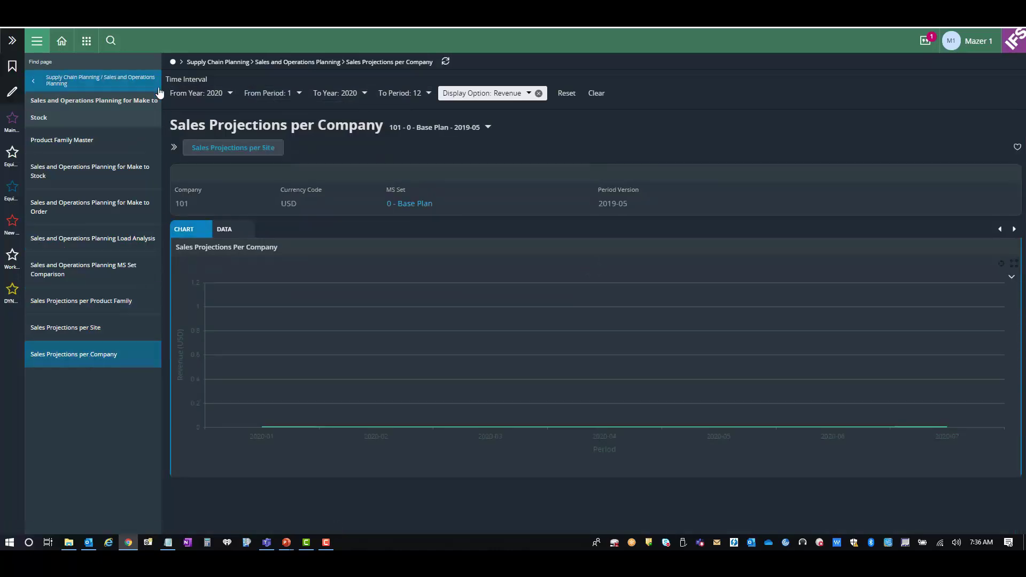
{"action": "left_click", "coordinate": [174, 149]}
{"action": "left_click", "coordinate": [196, 217]}
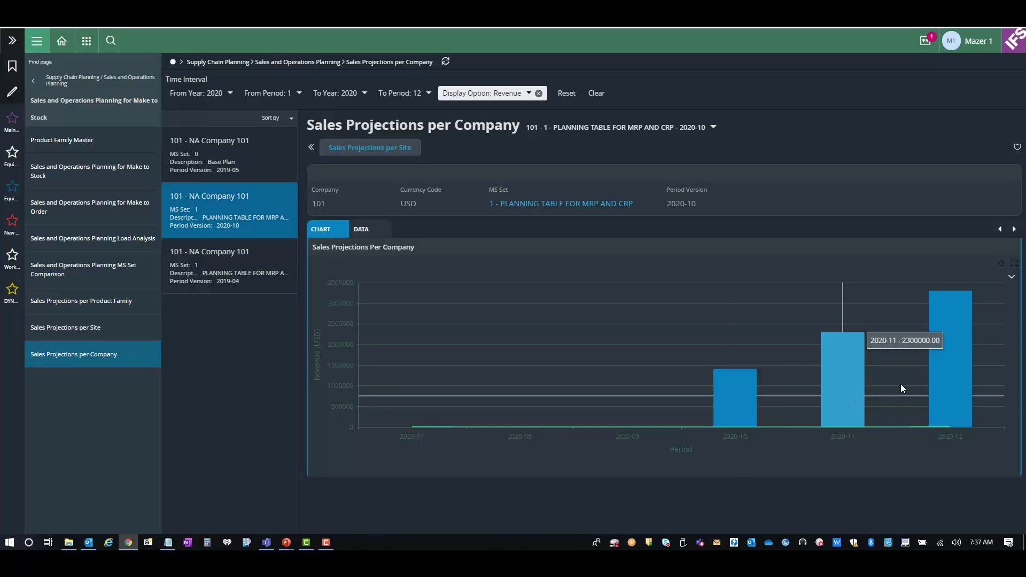
{"action": "mouse_move", "coordinate": [965, 355]}
{"action": "mouse_move", "coordinate": [781, 388]}
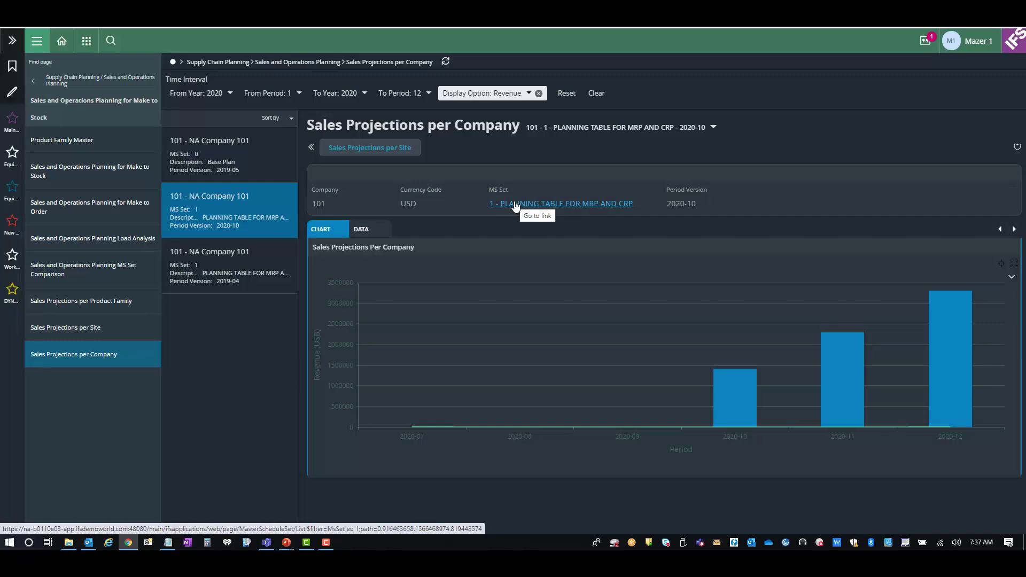
{"action": "left_click", "coordinate": [353, 150]}
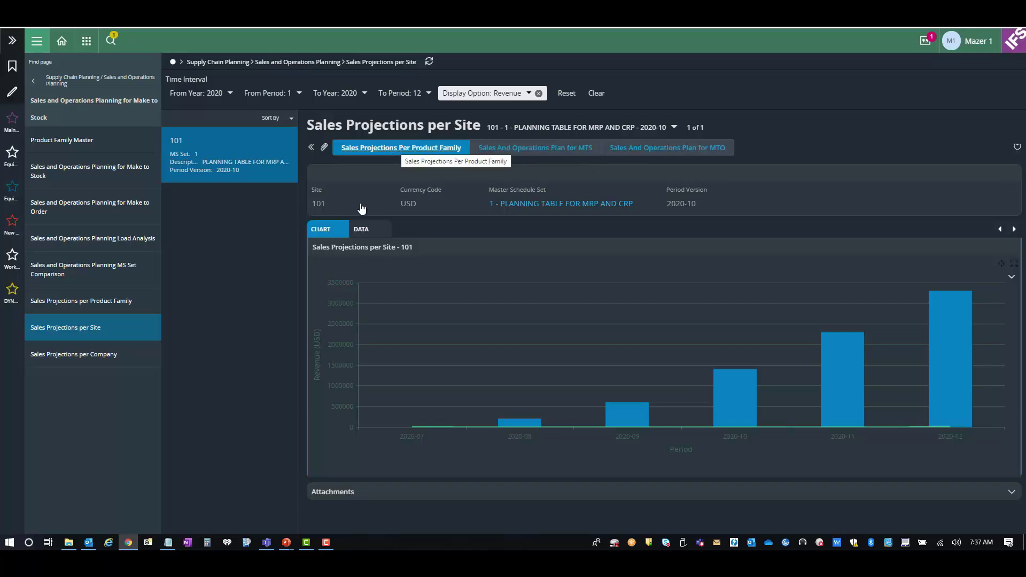
{"action": "mouse_move", "coordinate": [649, 370]}
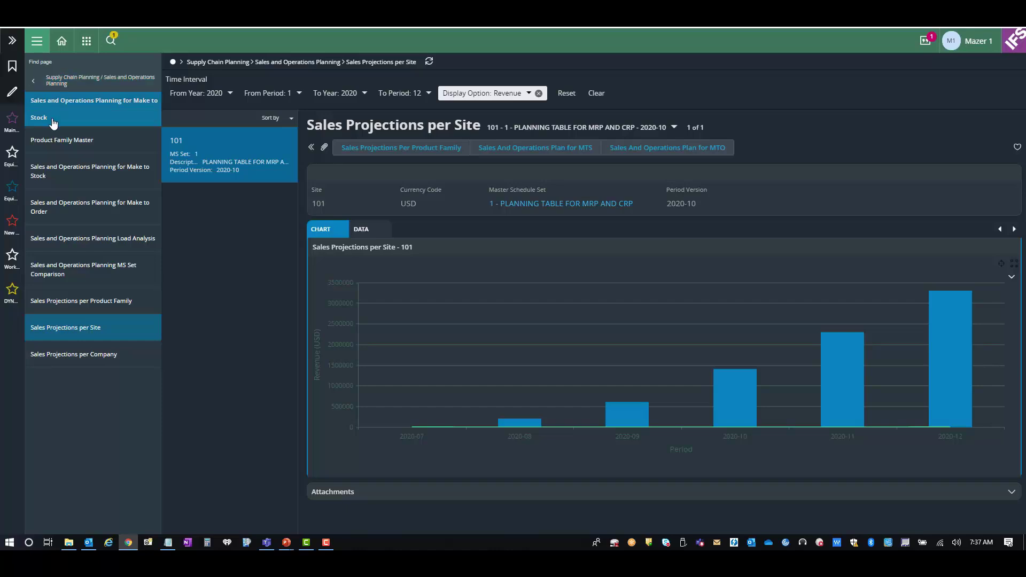
- Examine the time fences and S&OP period settings in Product Family Master, and open Sales and Operations Planning for Make to Stock
{"action": "left_click", "coordinate": [72, 140]}
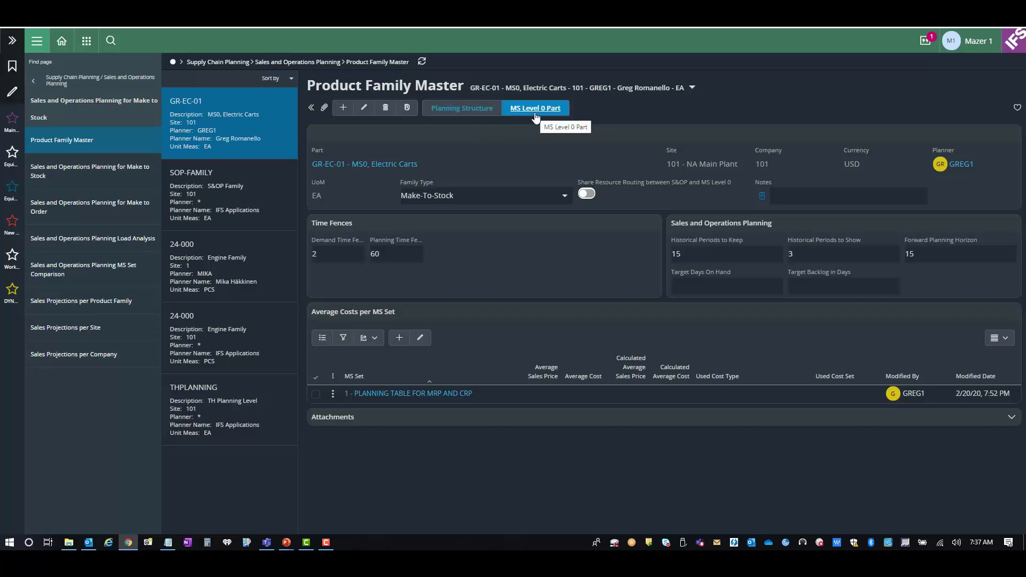
{"action": "left_click", "coordinate": [351, 258]}
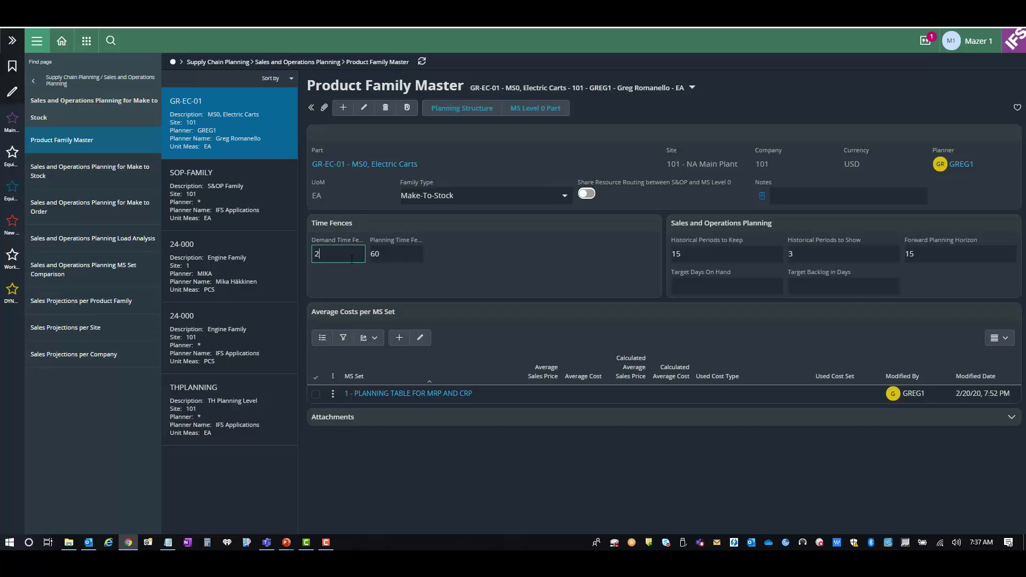
{"action": "left_click", "coordinate": [402, 254]}
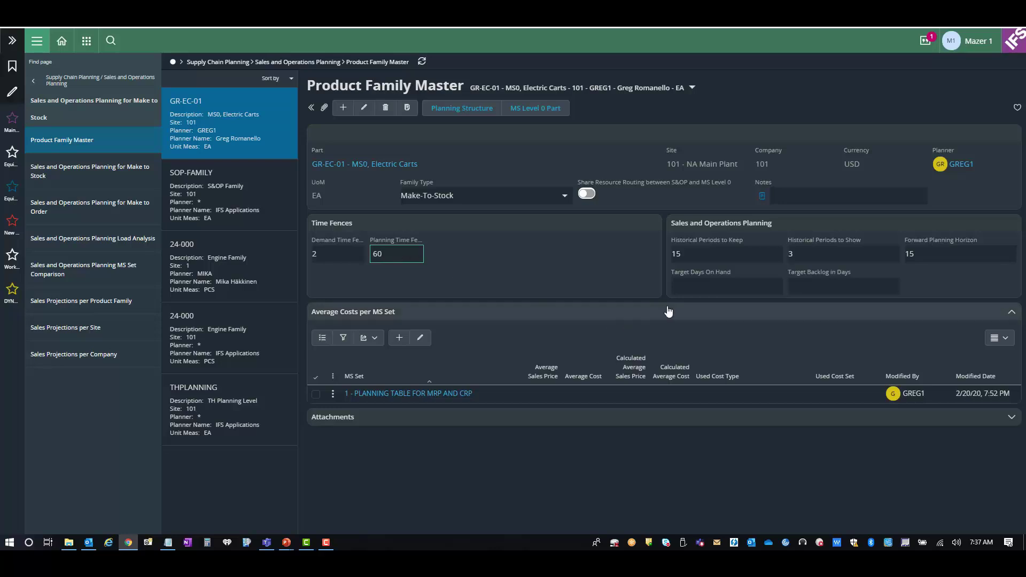
{"action": "left_click", "coordinate": [724, 256]}
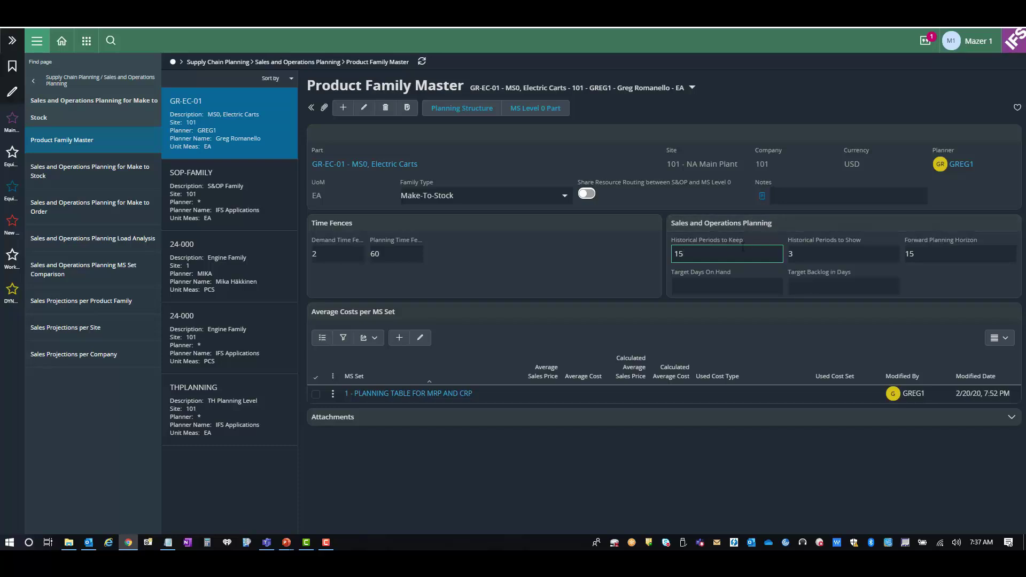
{"action": "left_click", "coordinate": [809, 253]}
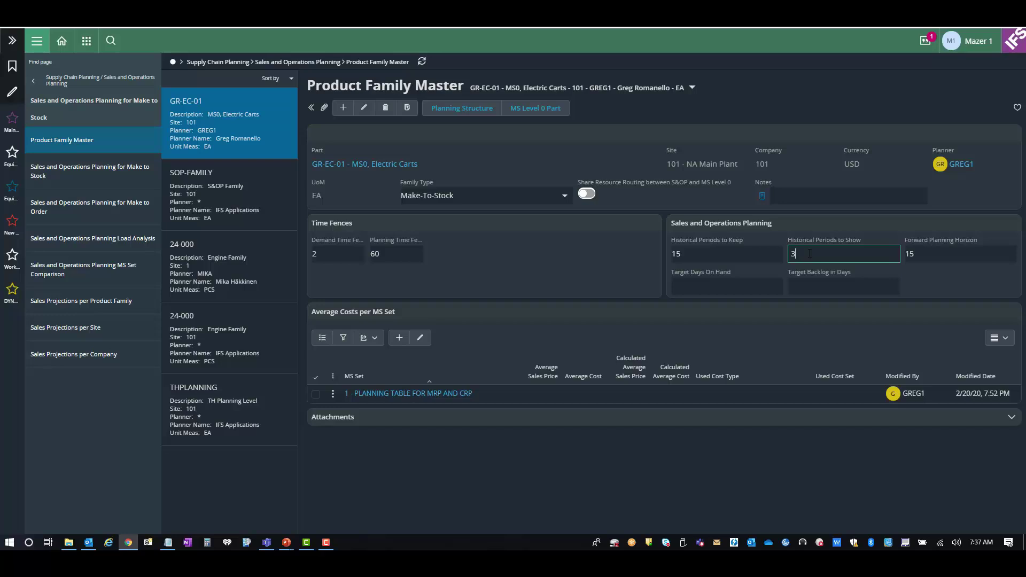
{"action": "double_click", "coordinate": [809, 253]}
{"action": "left_click", "coordinate": [983, 255]}
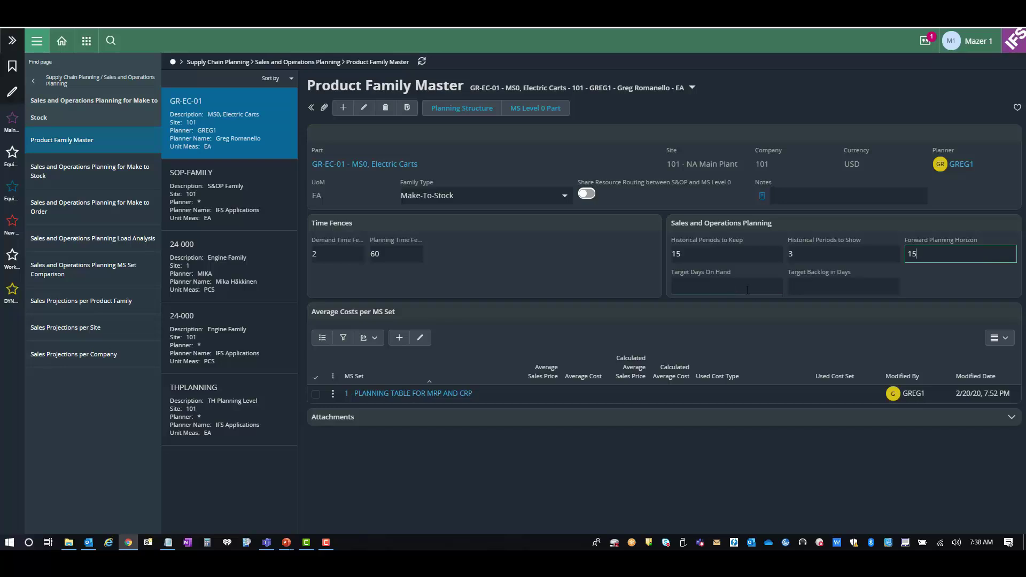
{"action": "left_click", "coordinate": [66, 170]}
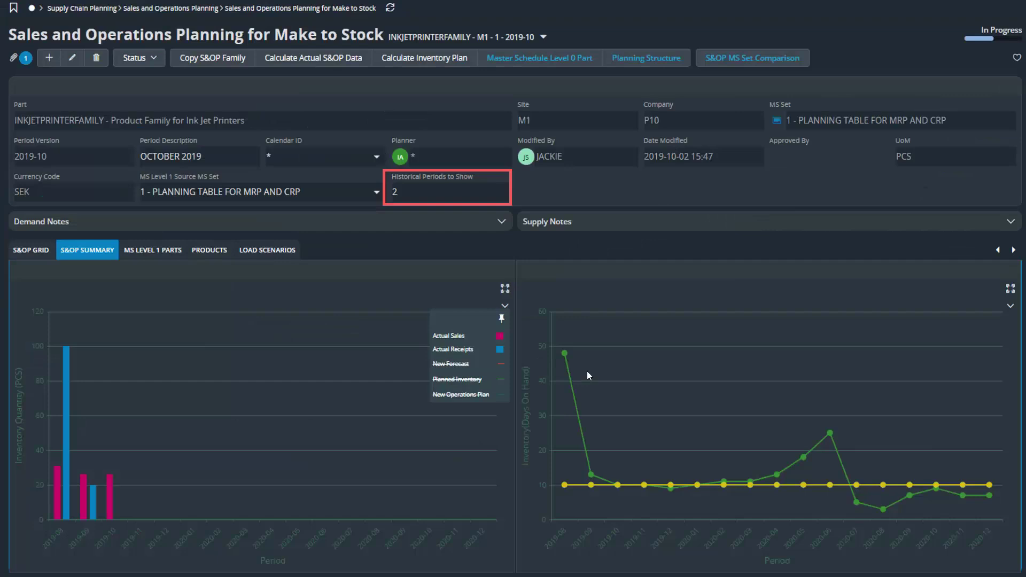